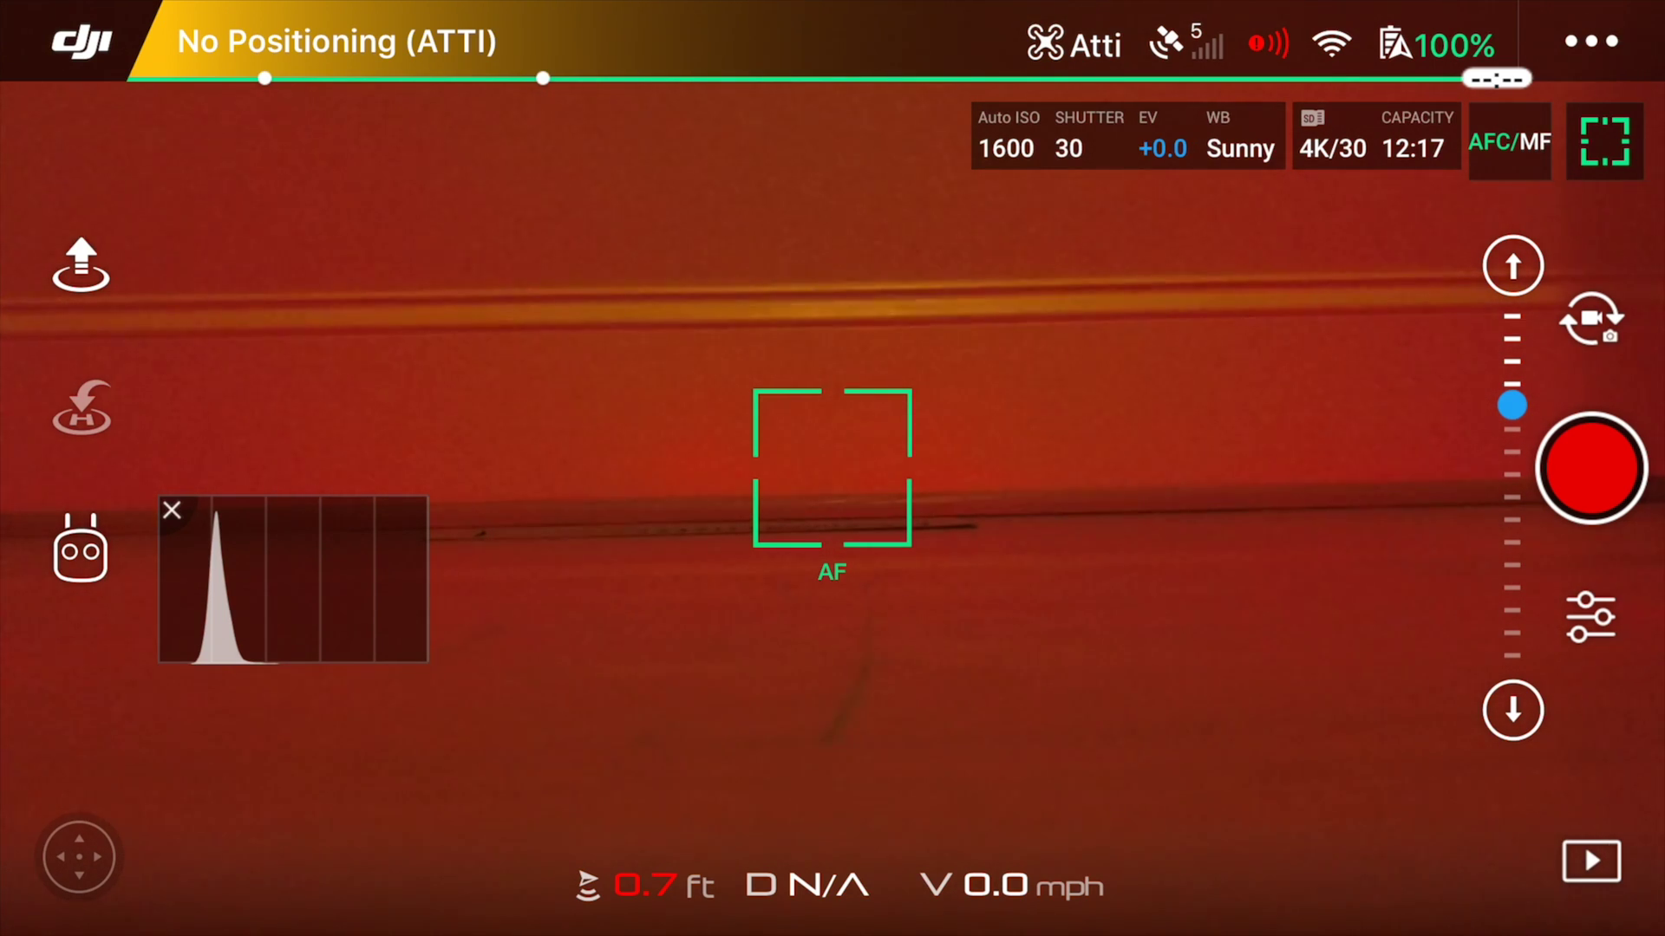
Compare the D-Log and D-Cinelike colour profiles in the camera settings, ending on D-Log
click(1590, 618)
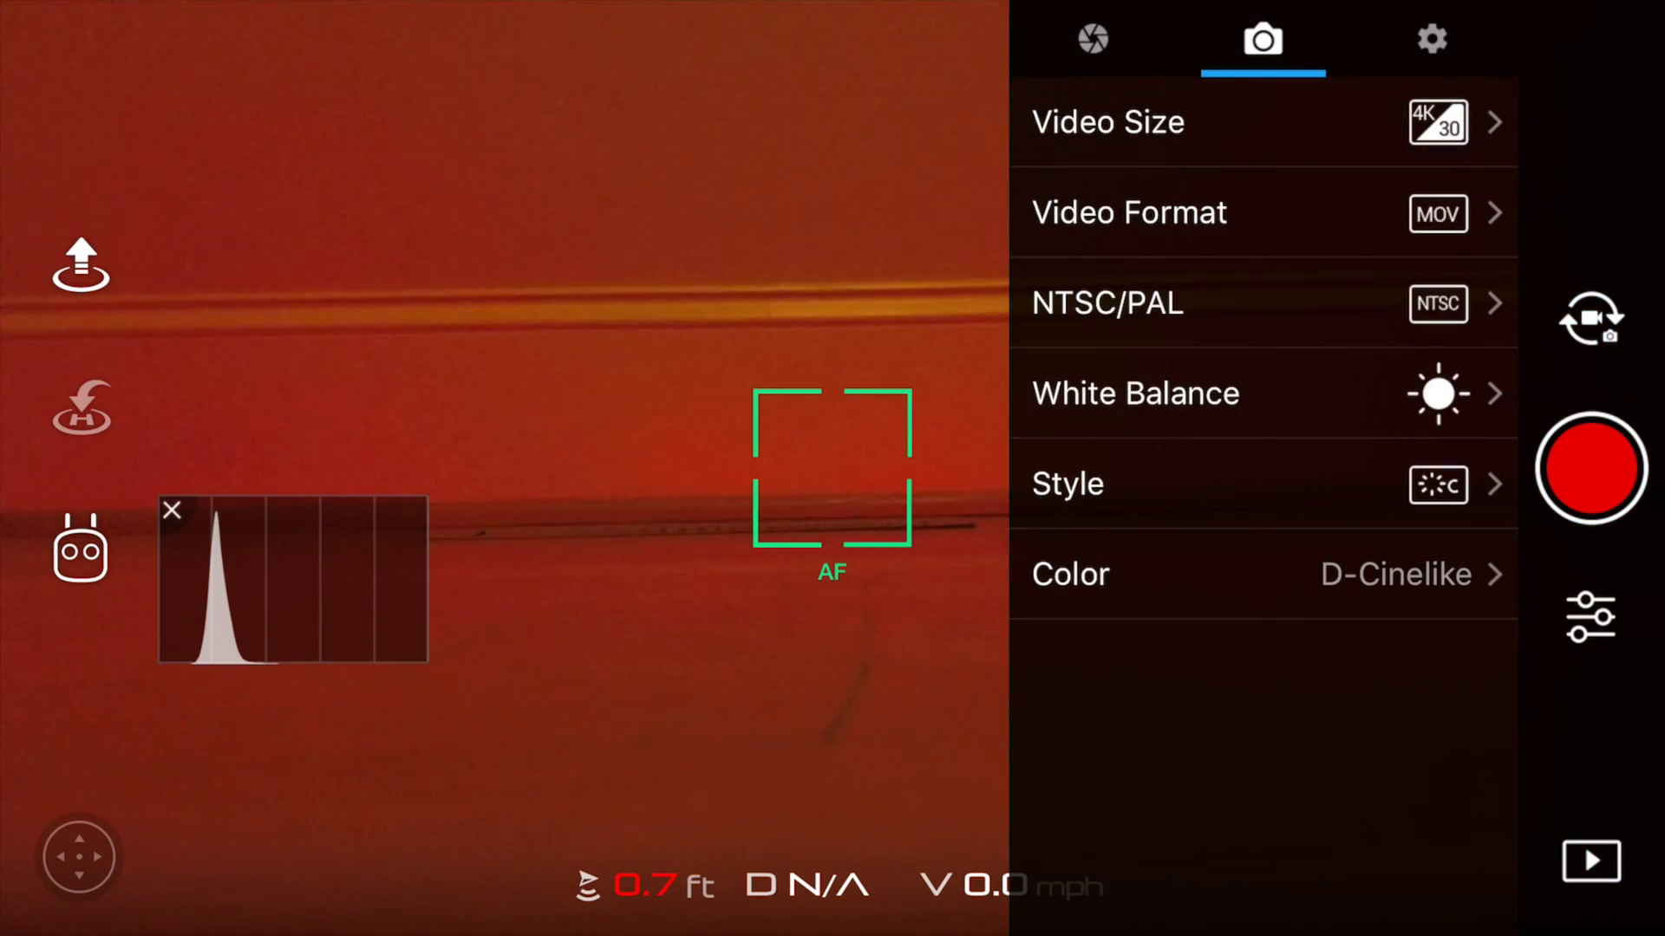
click(1257, 574)
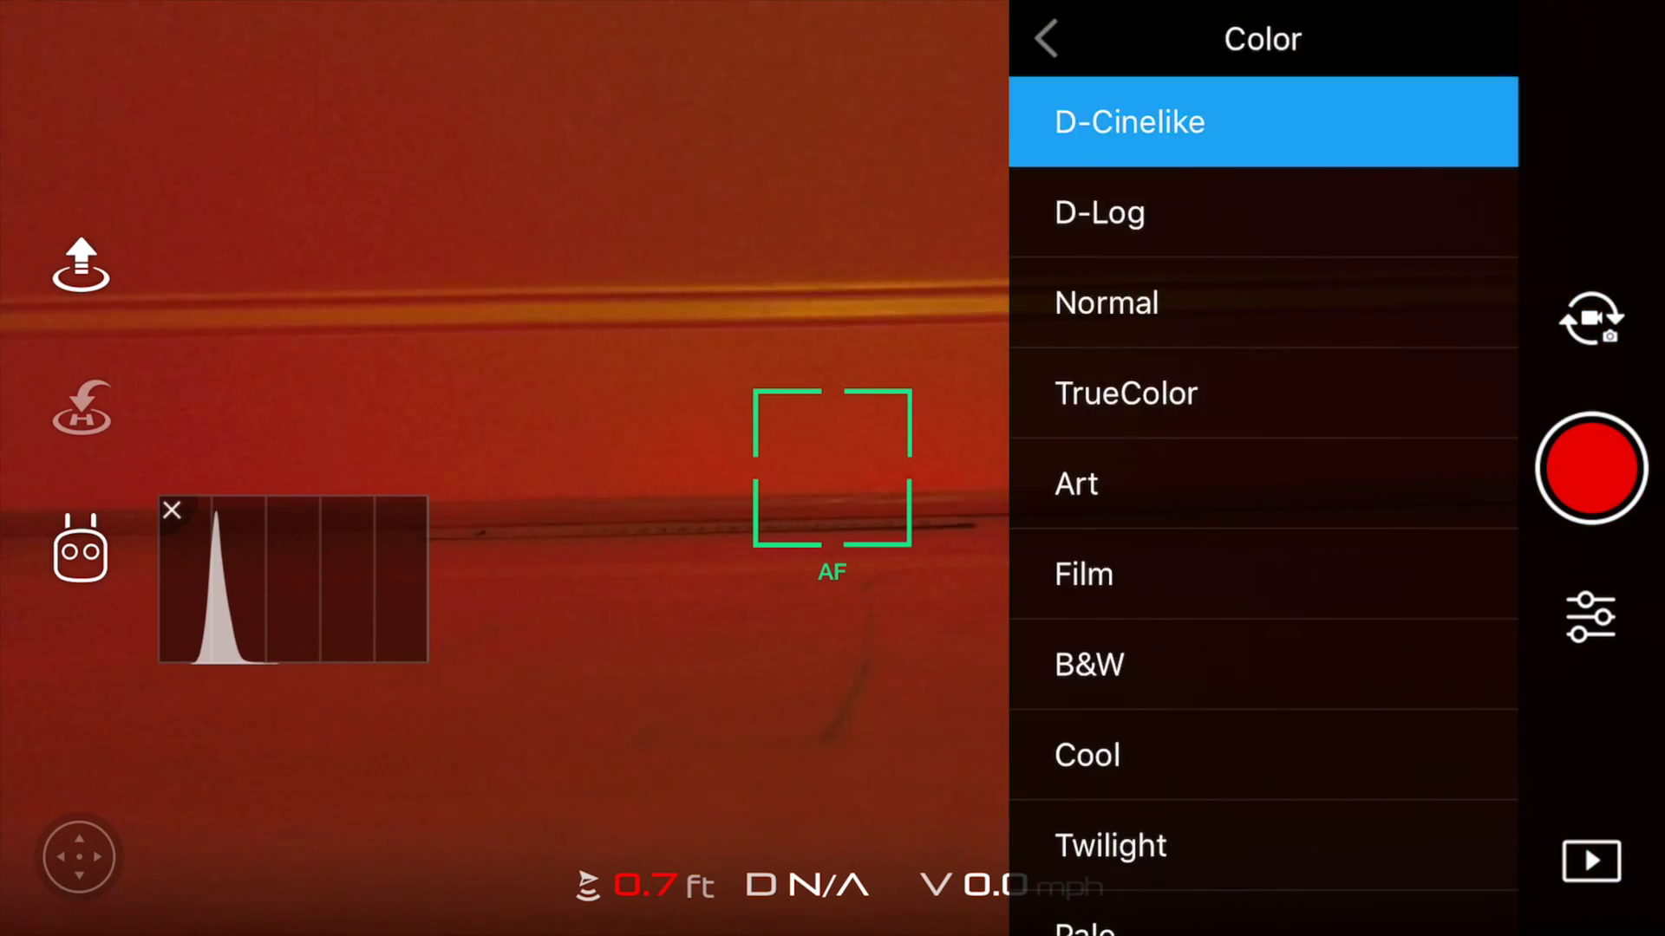
click(1257, 213)
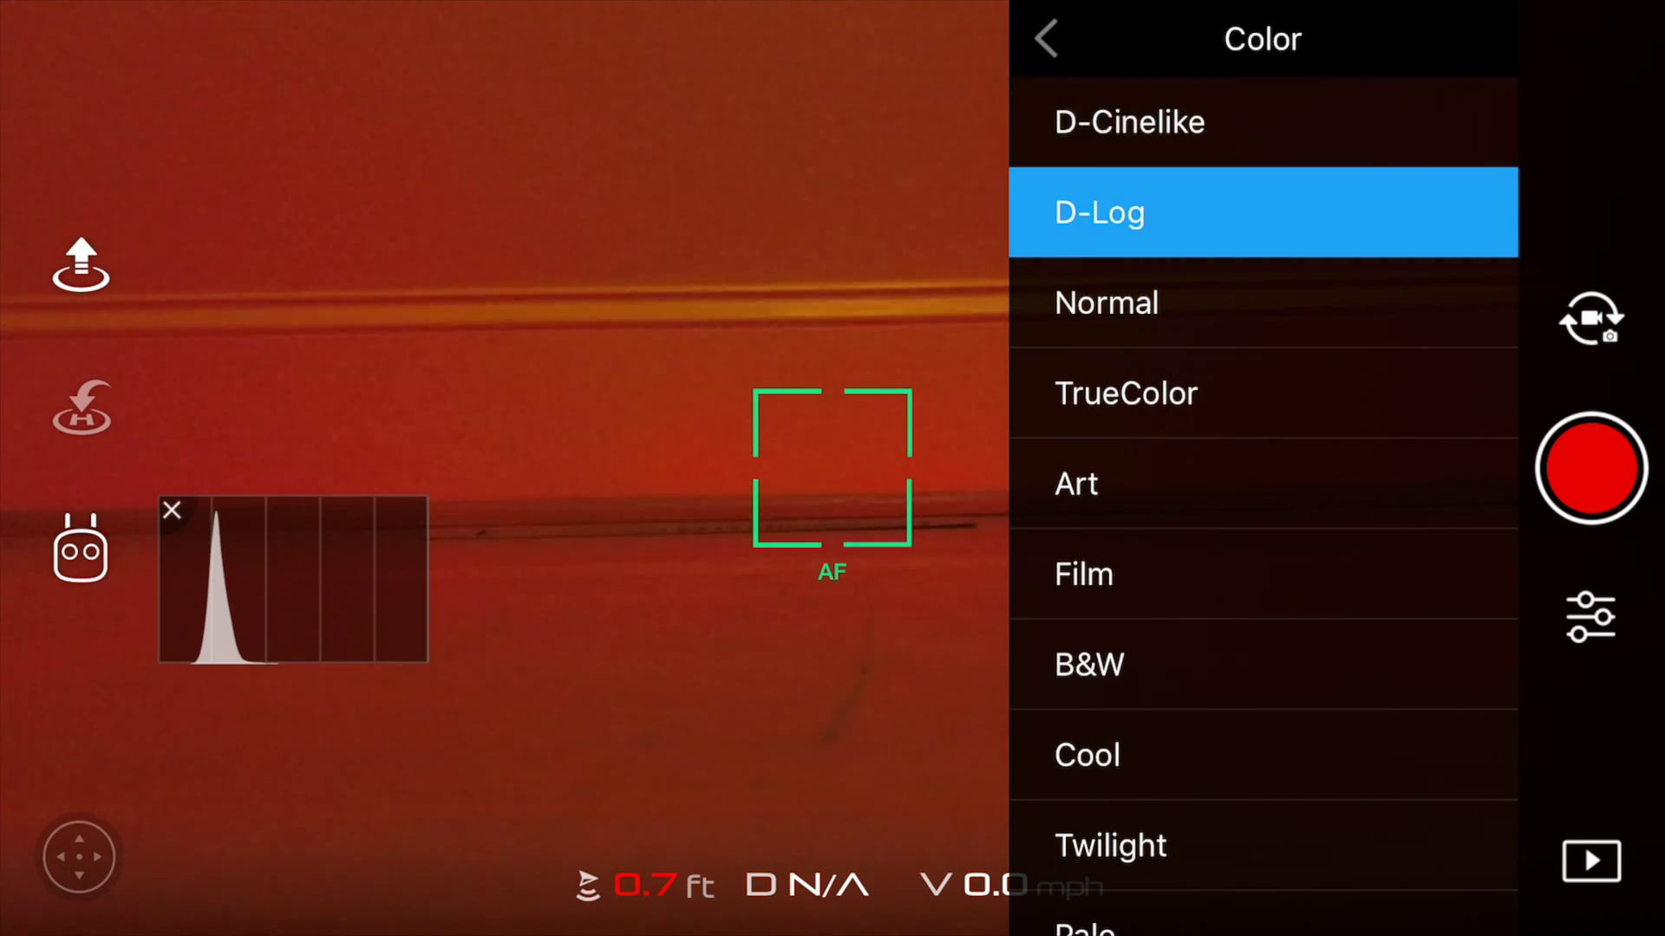
click(1257, 121)
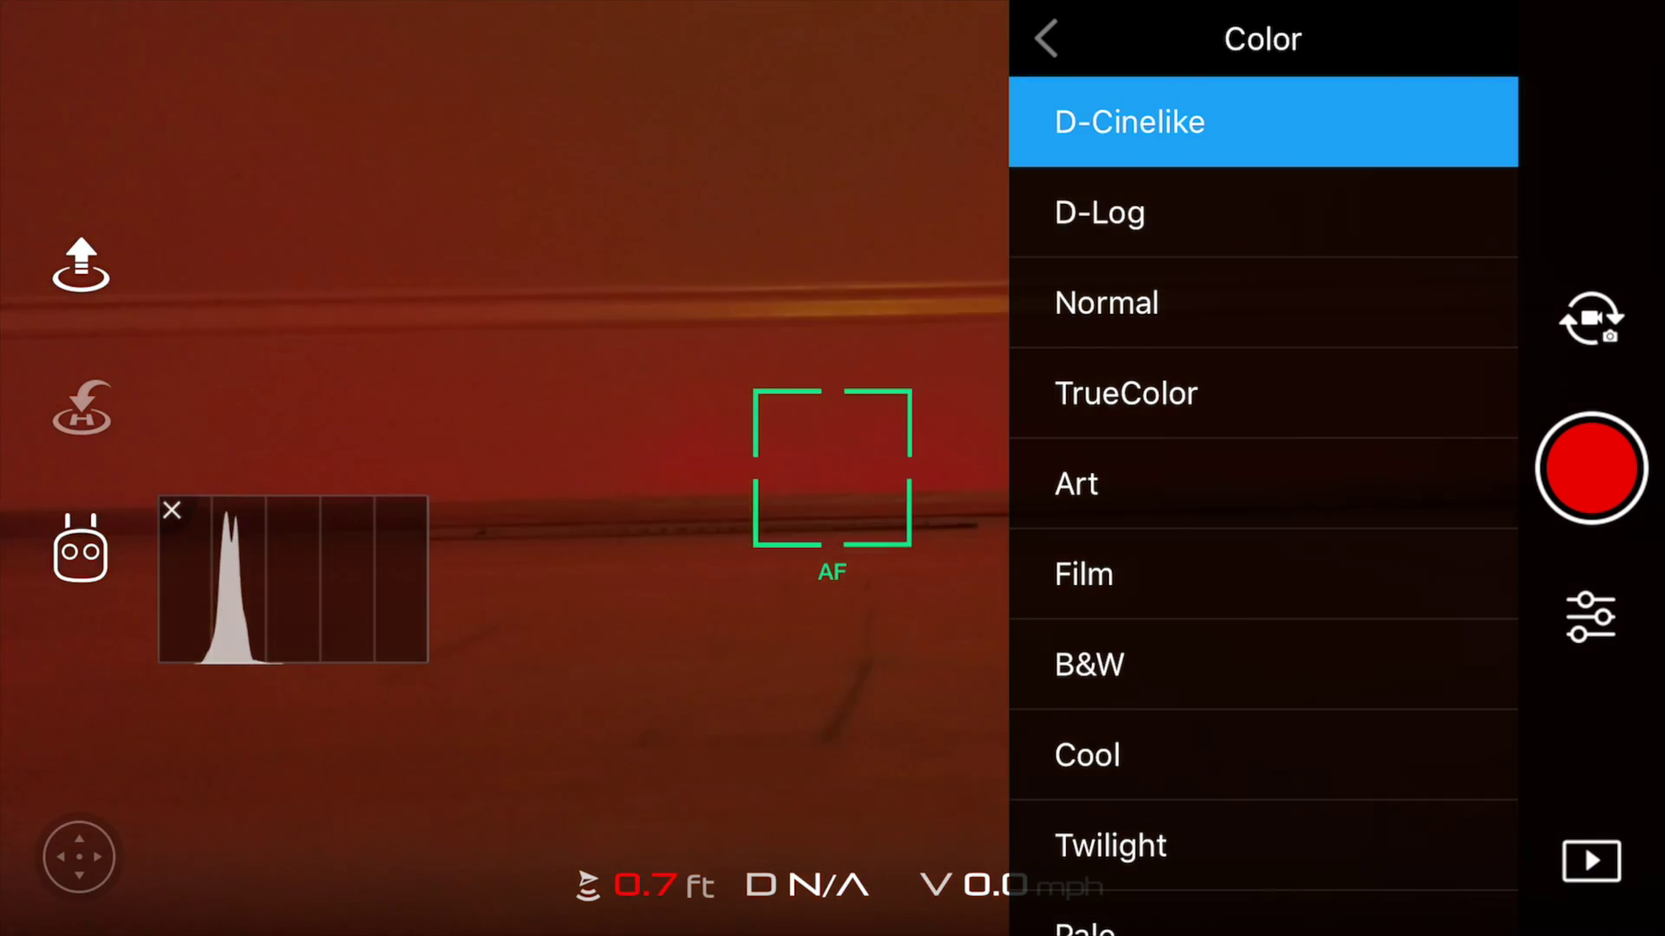
click(1257, 212)
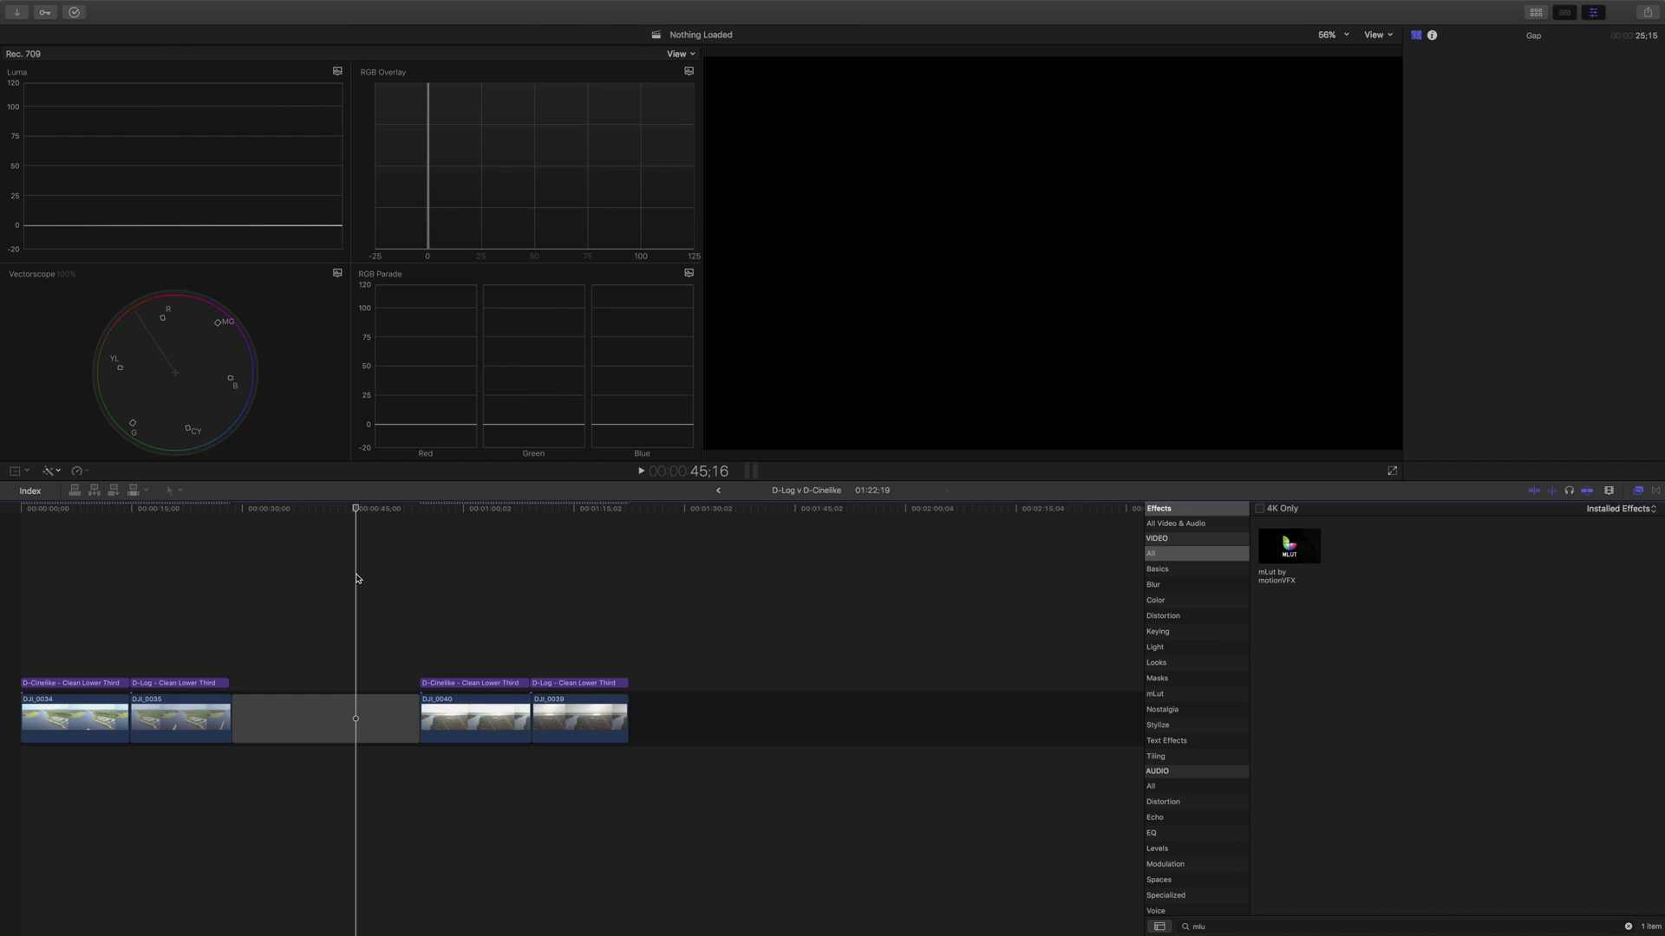
Select clip DJI_0034, scrub between the D-Cinelike and D-Log shots, and start playback
click(44, 590)
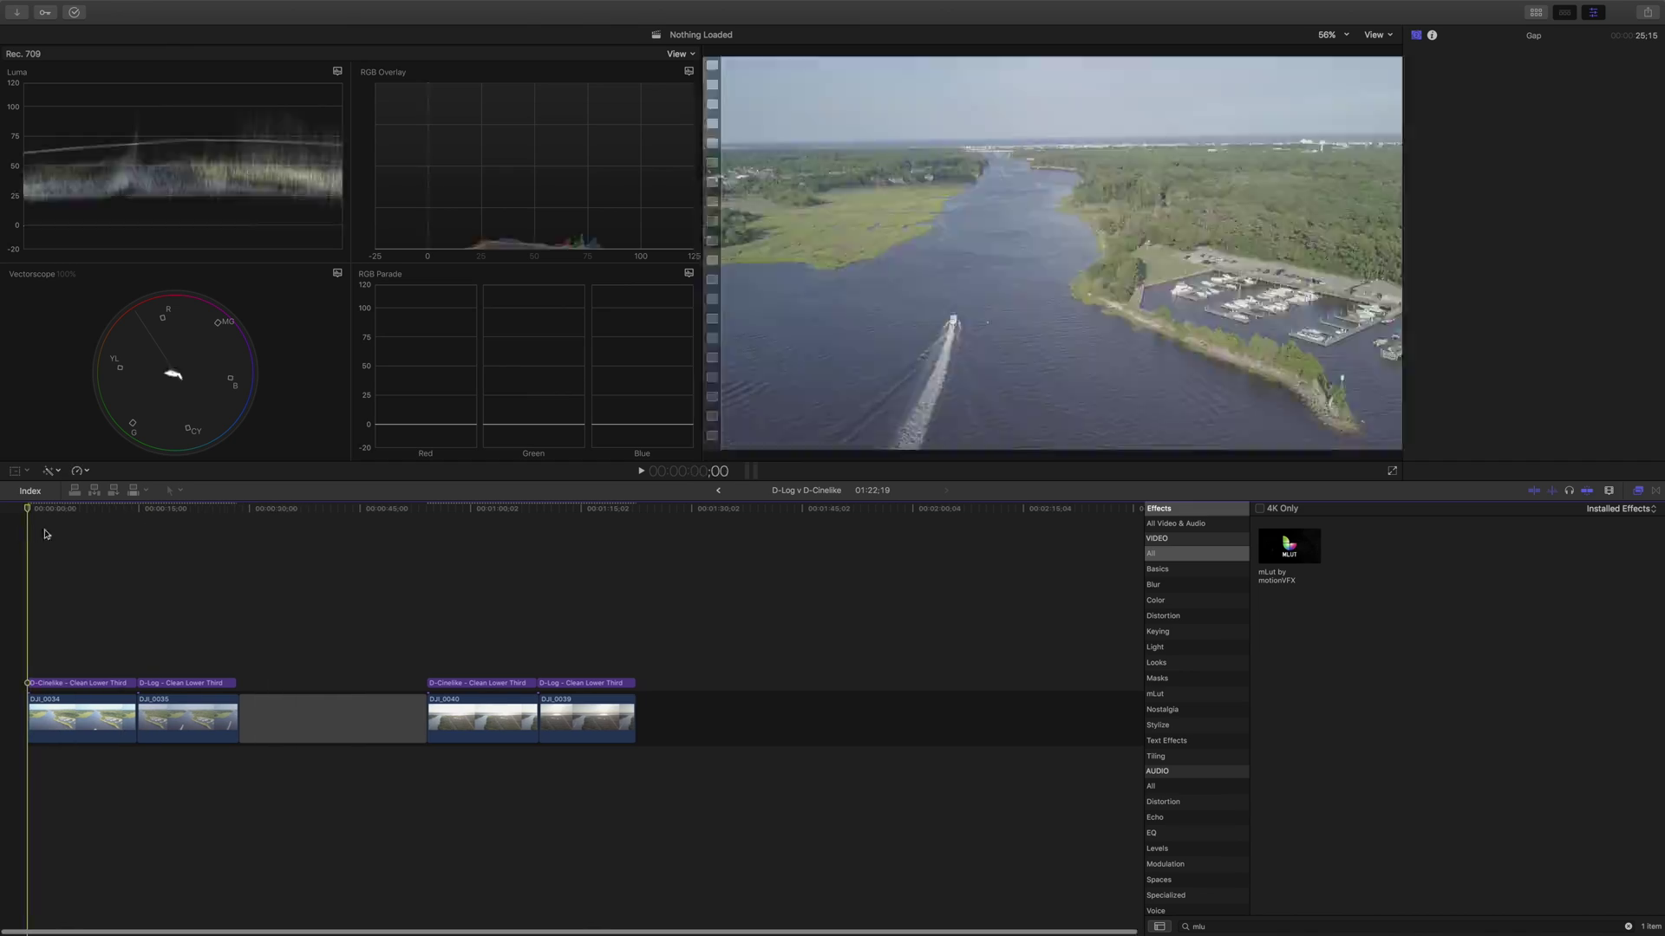
click(65, 707)
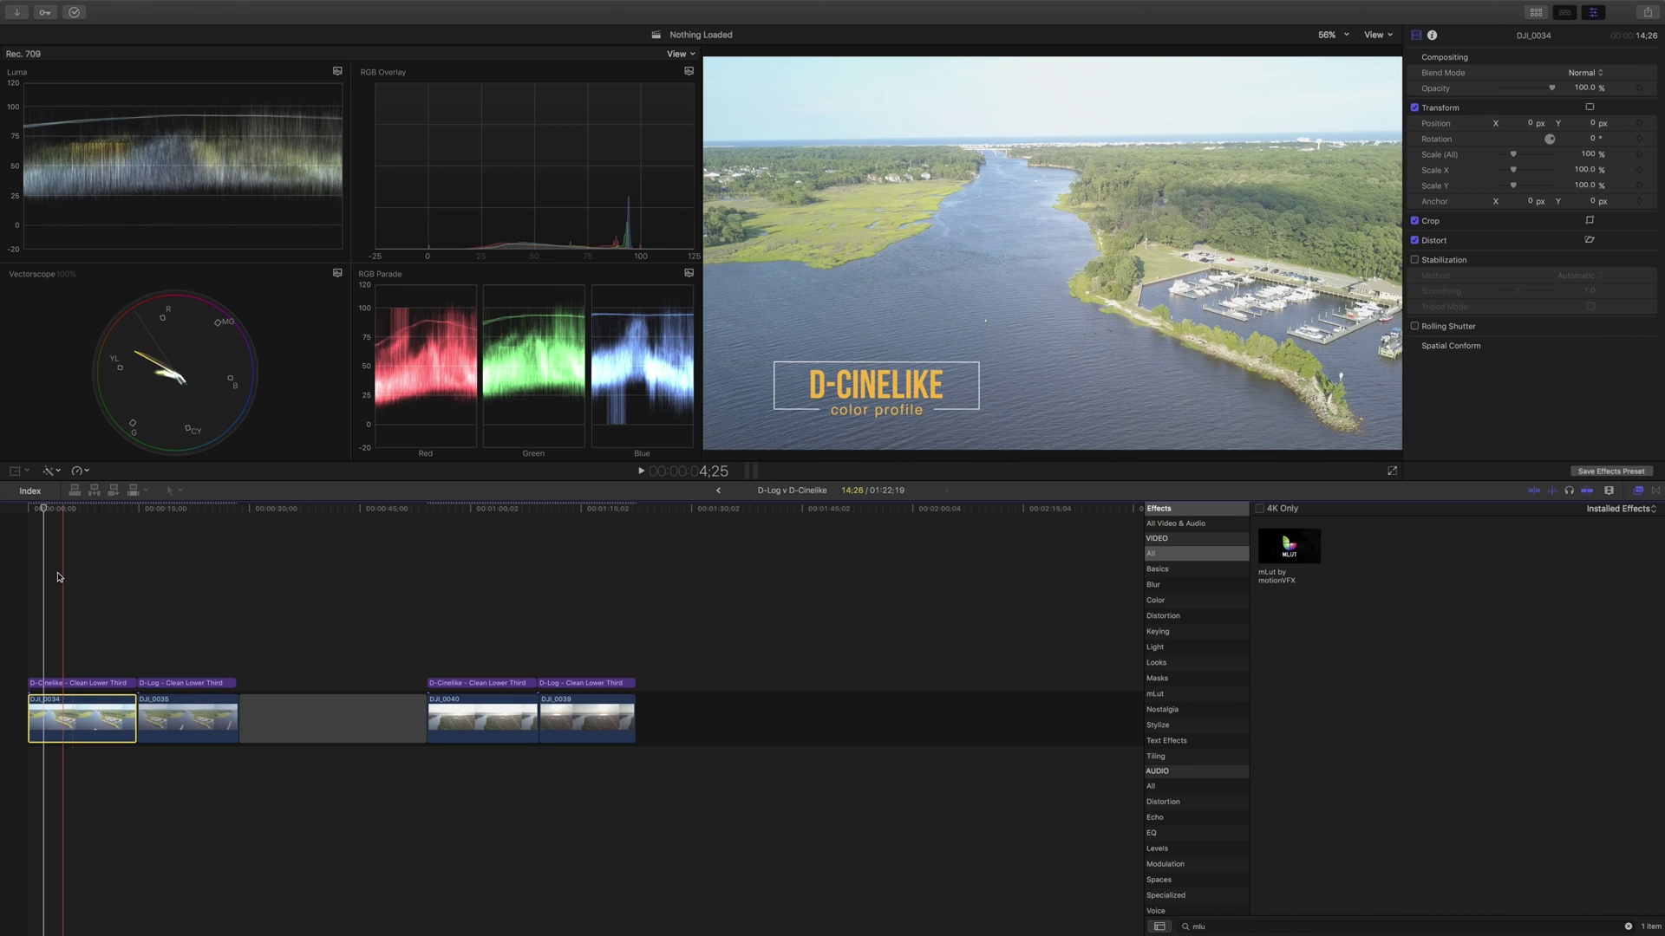
drag(48, 513, 175, 518)
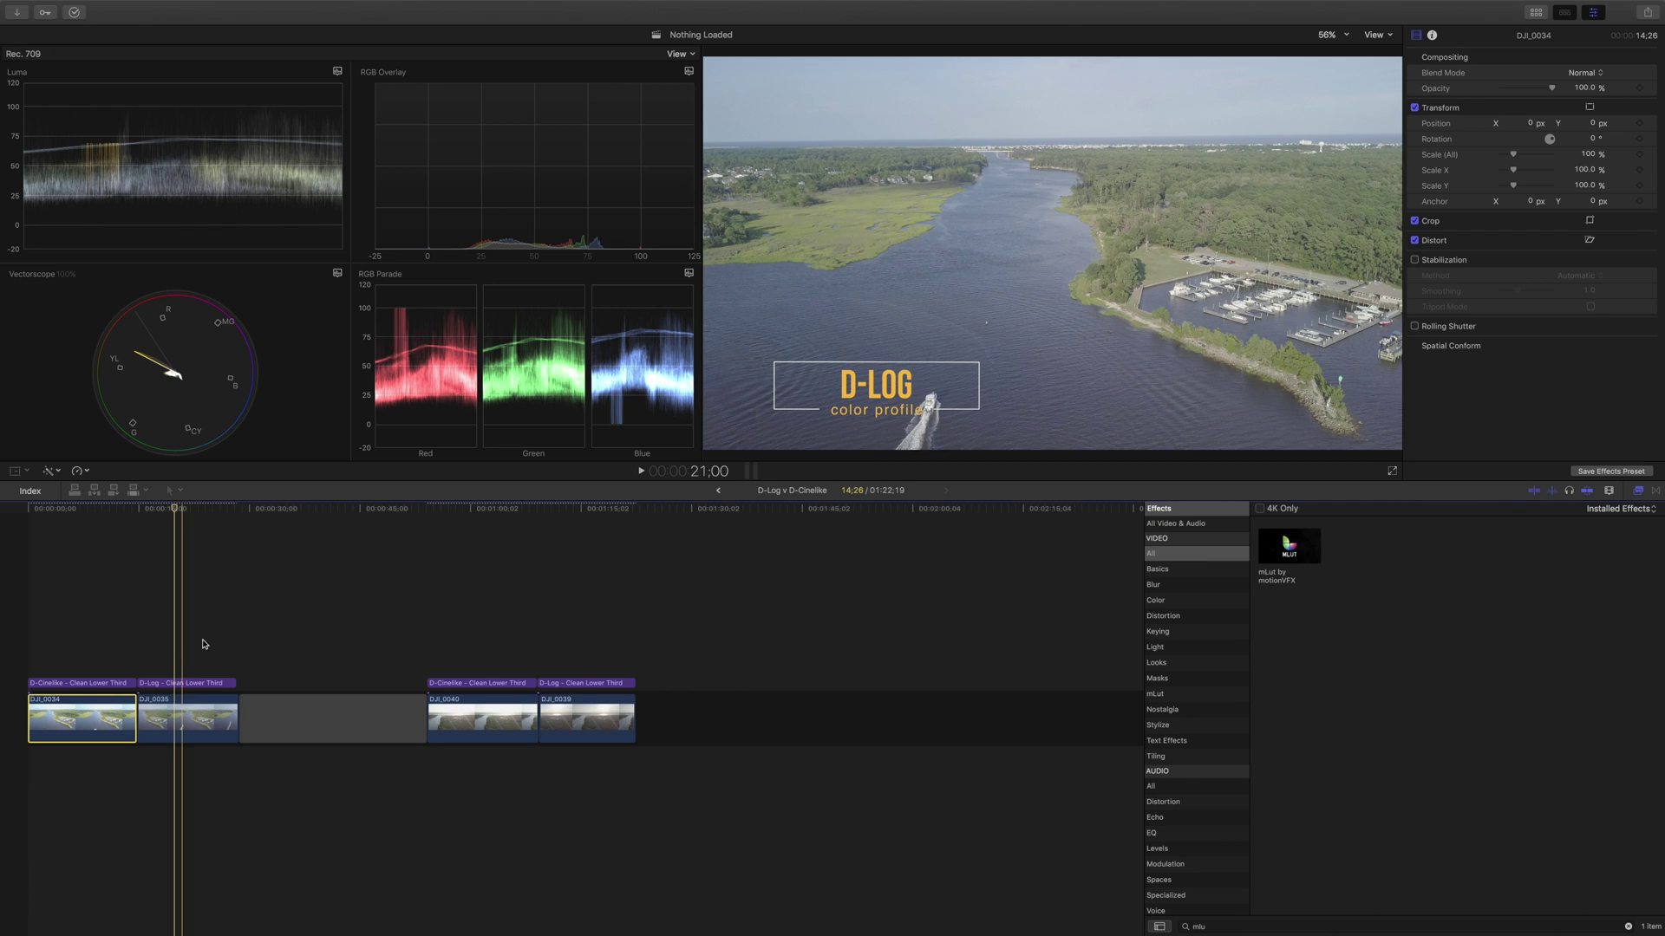
drag(176, 510, 104, 511)
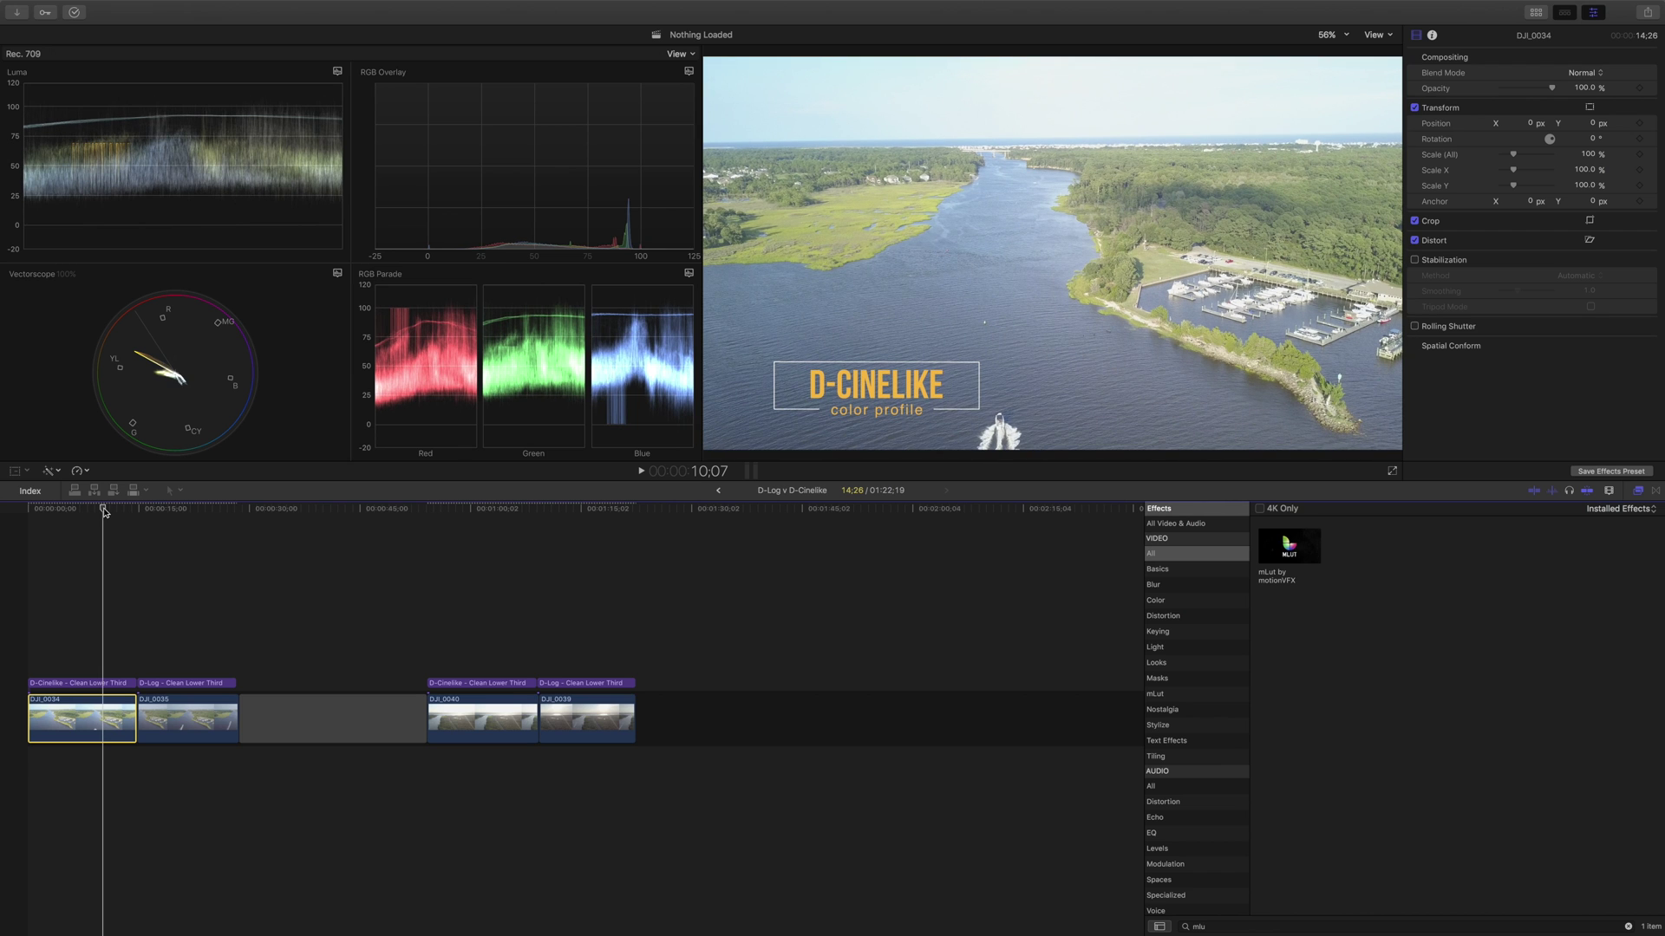
key(space)
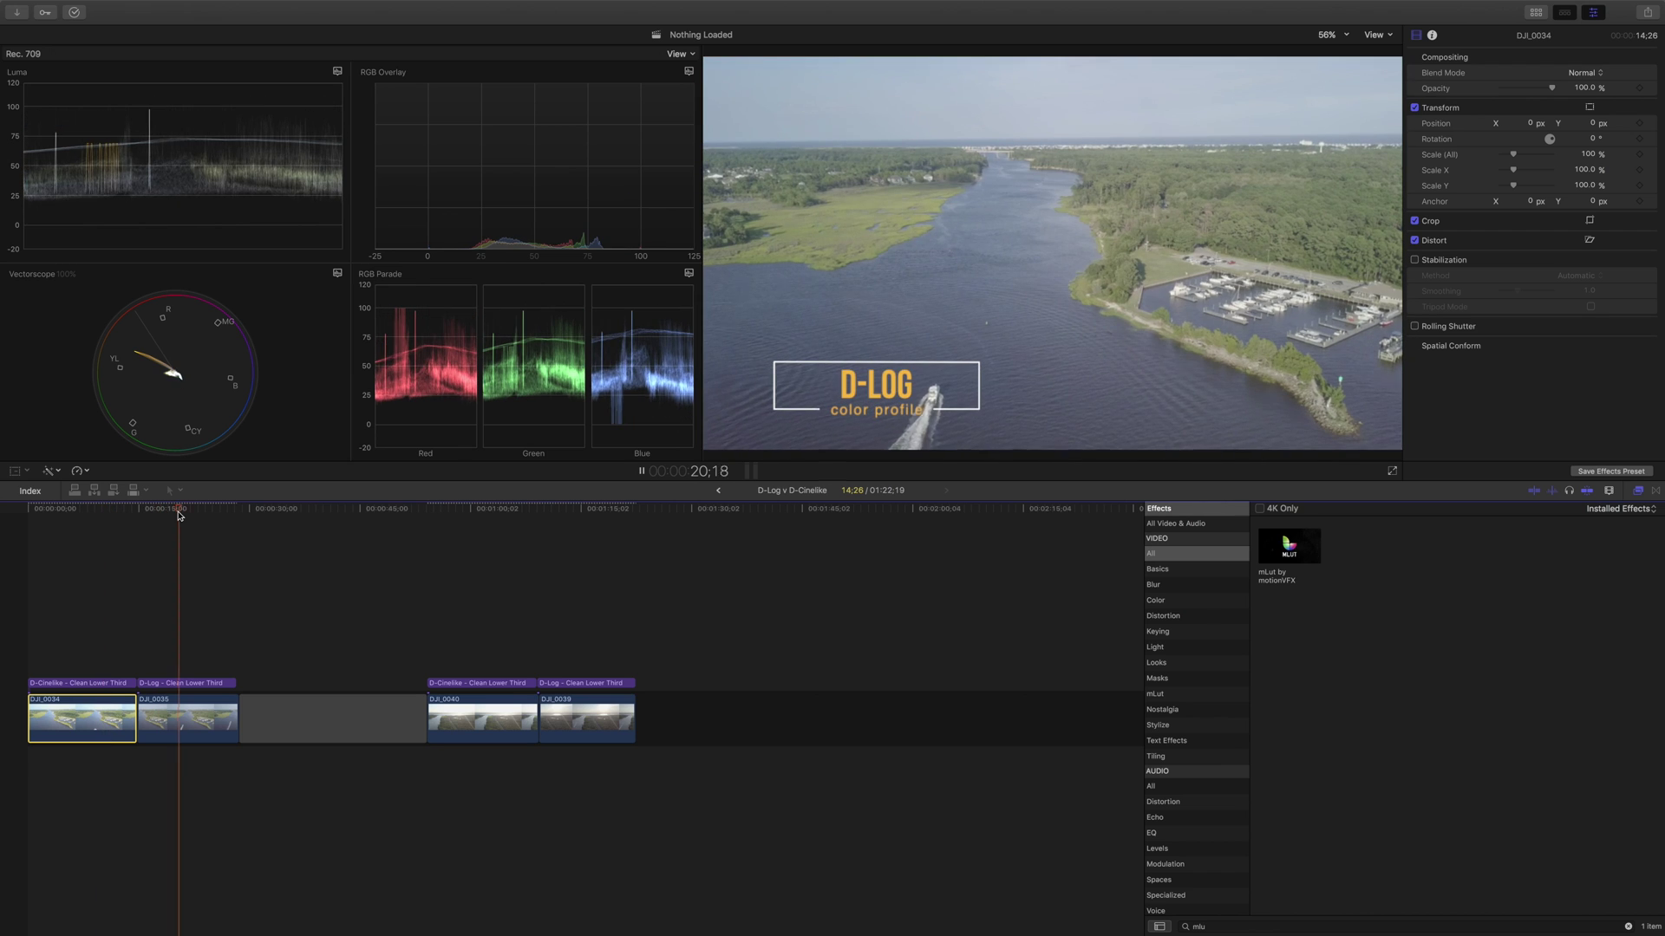
key(space)
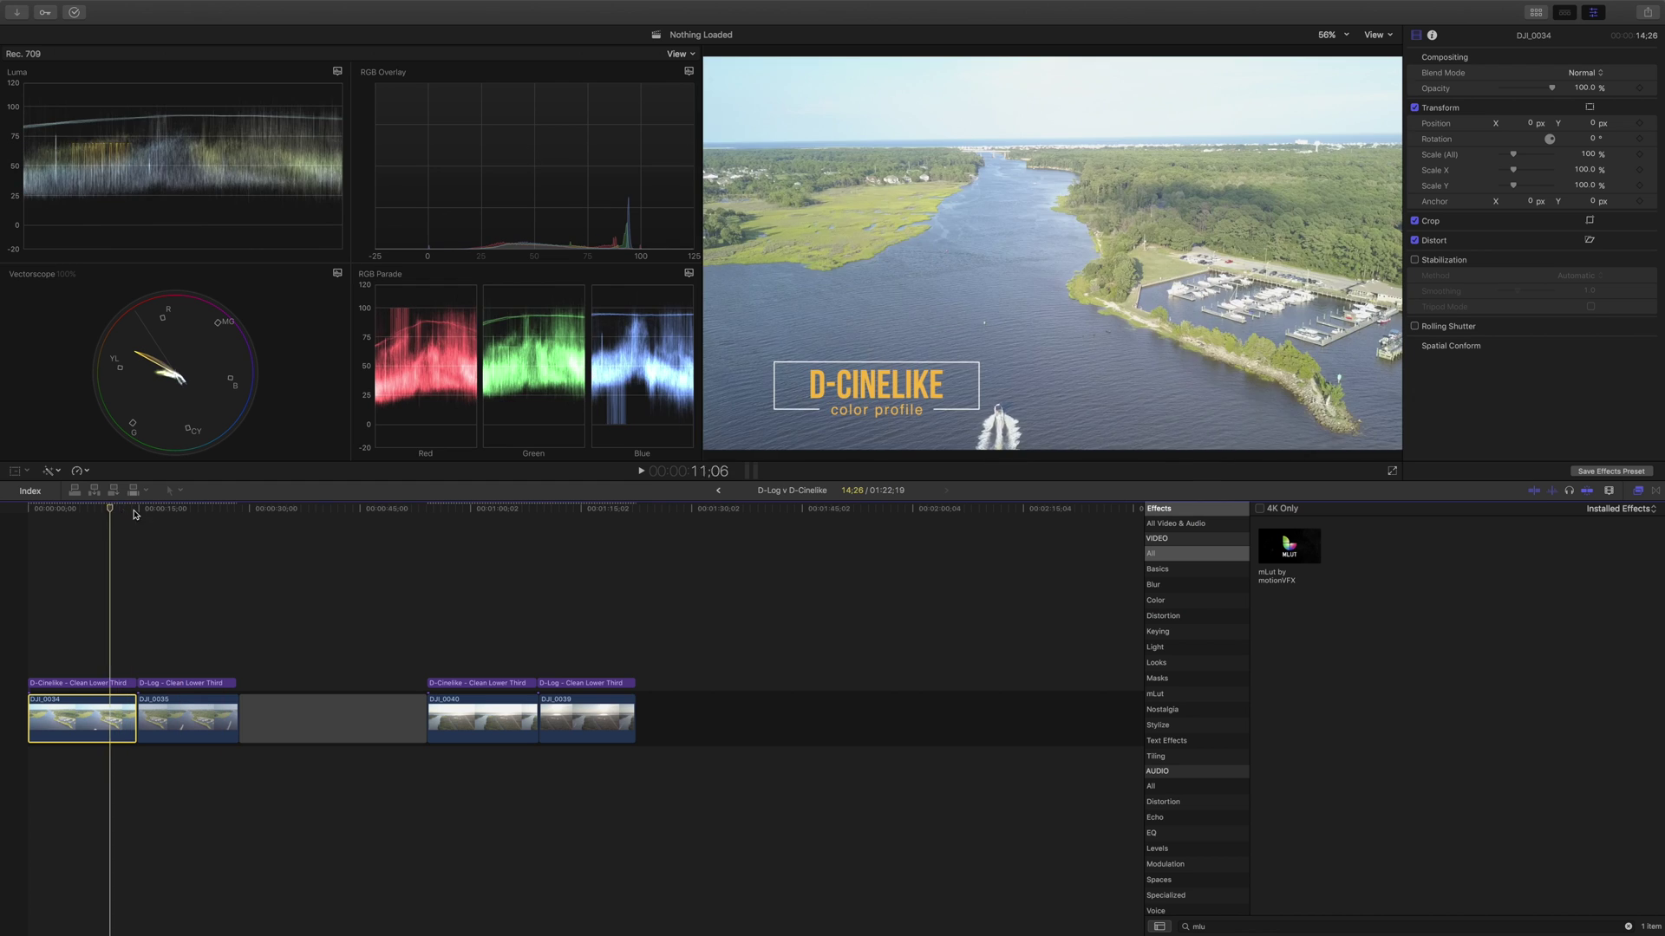
click(182, 511)
drag(183, 513, 181, 513)
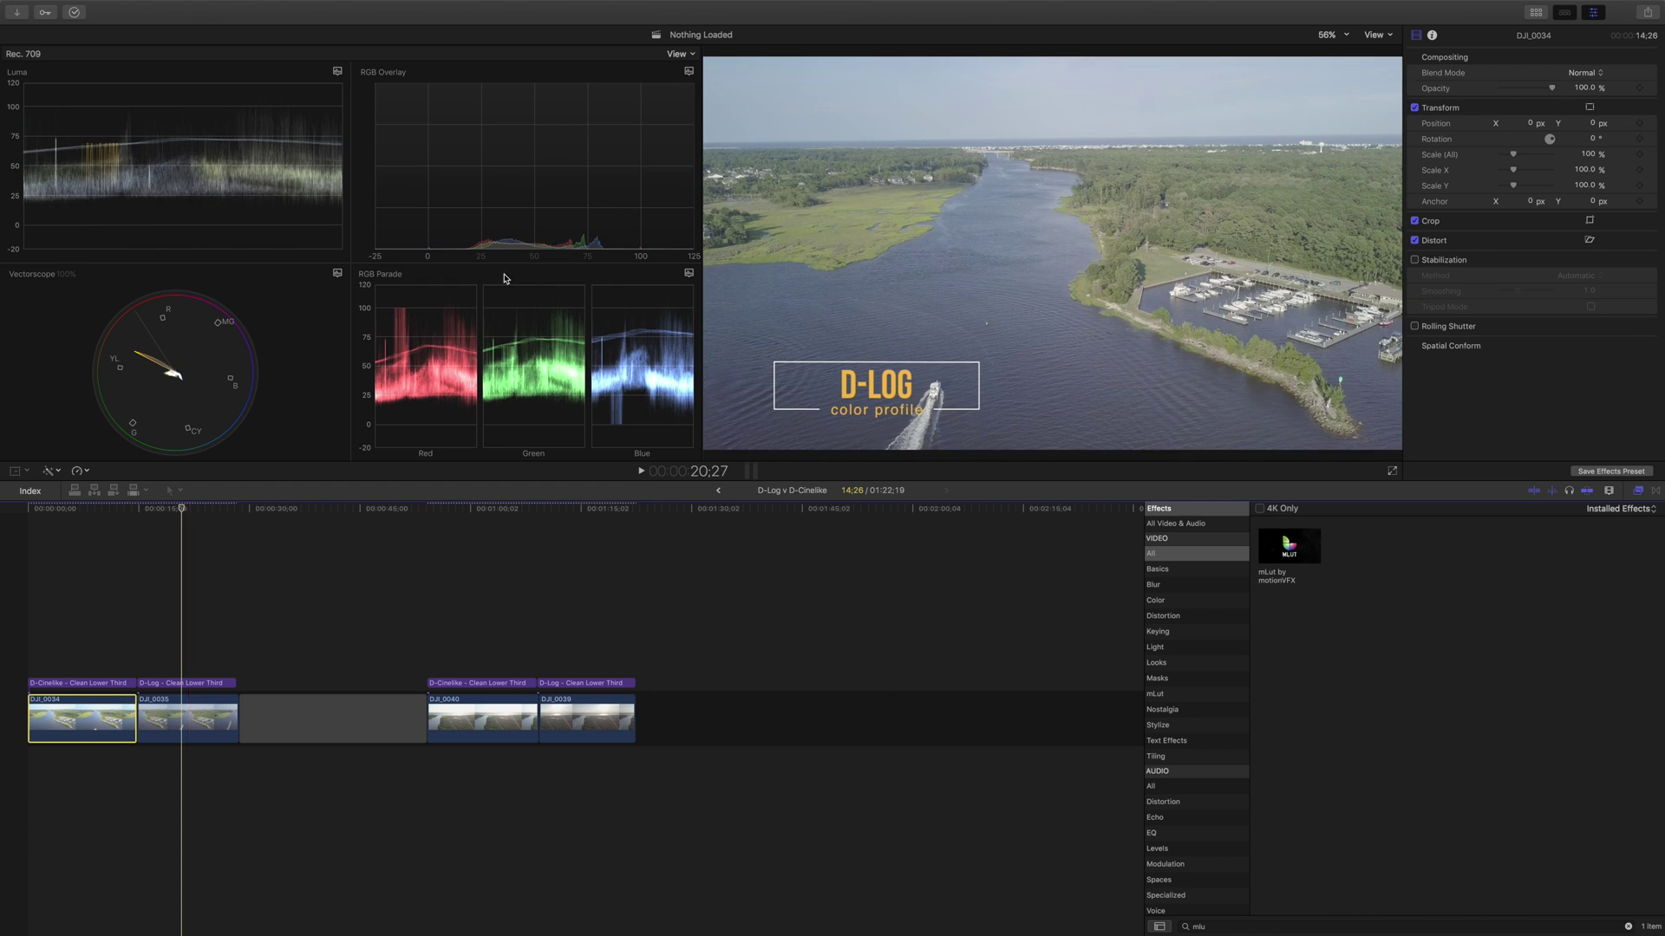
click(96, 511)
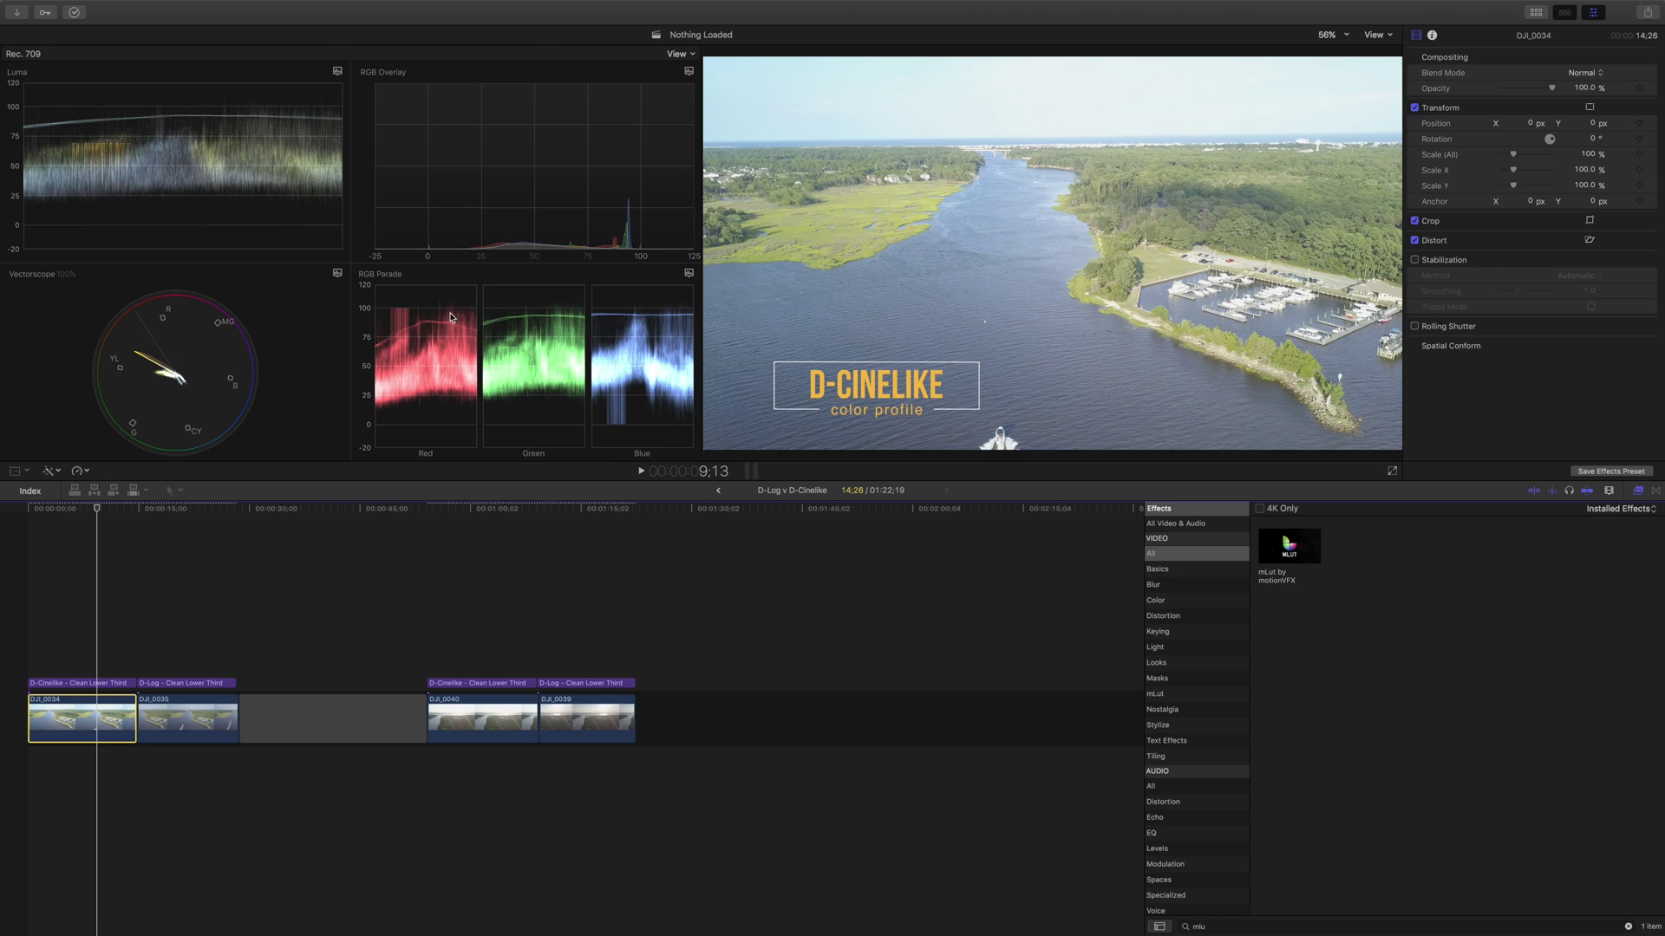
click(153, 509)
click(176, 512)
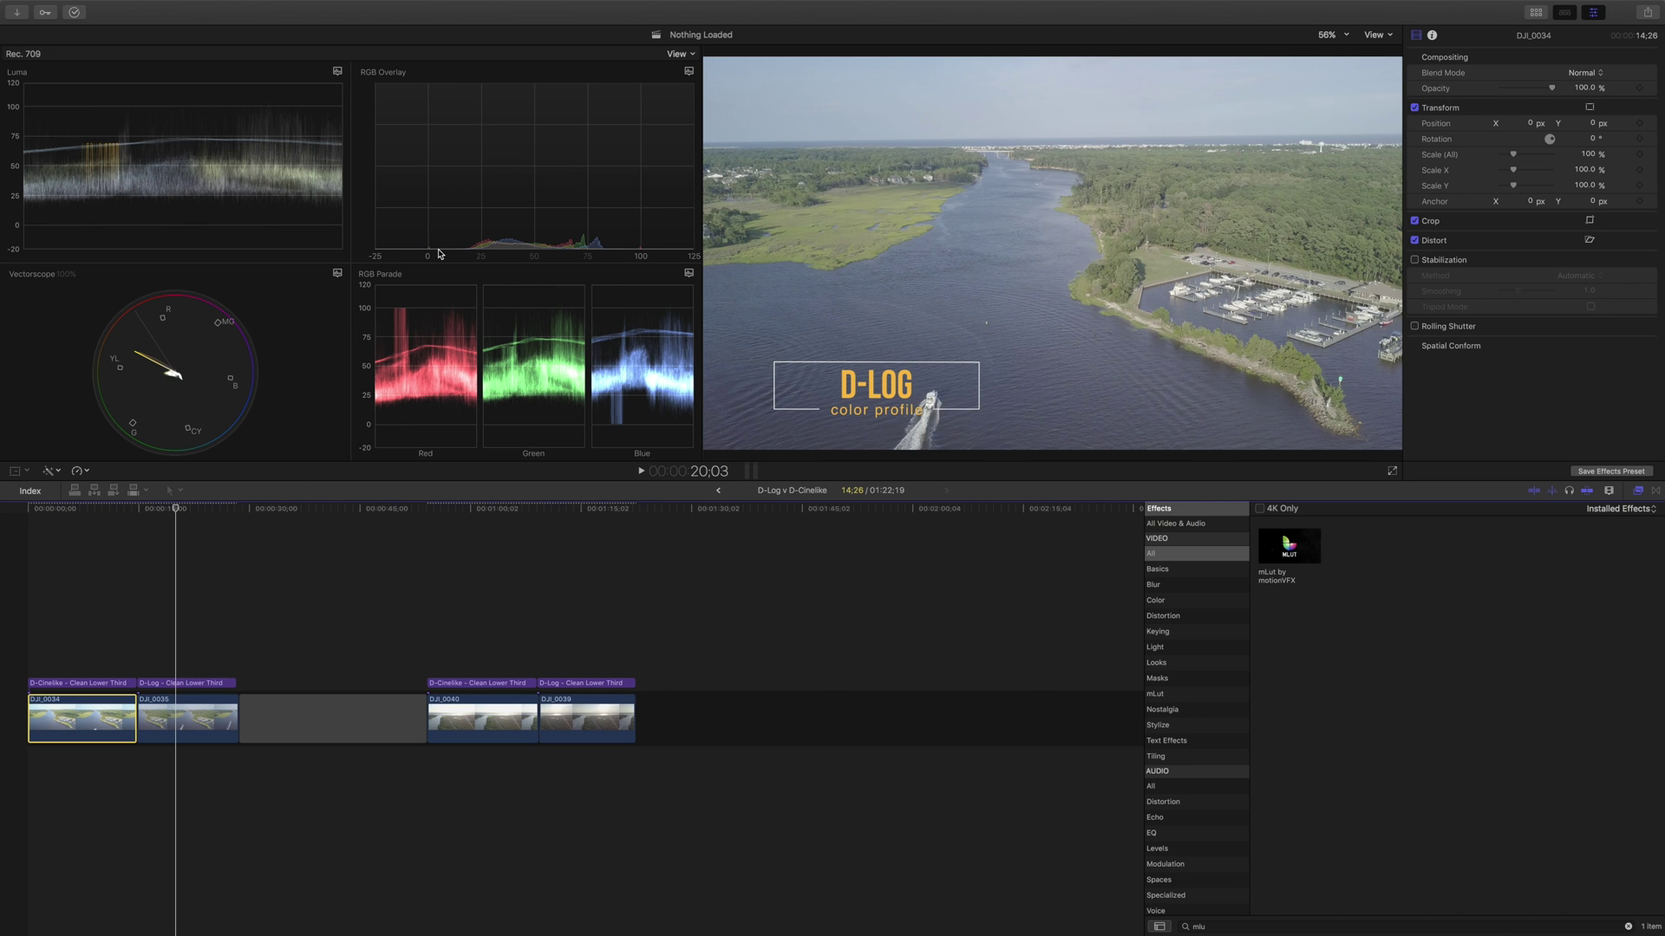
drag(175, 510, 83, 512)
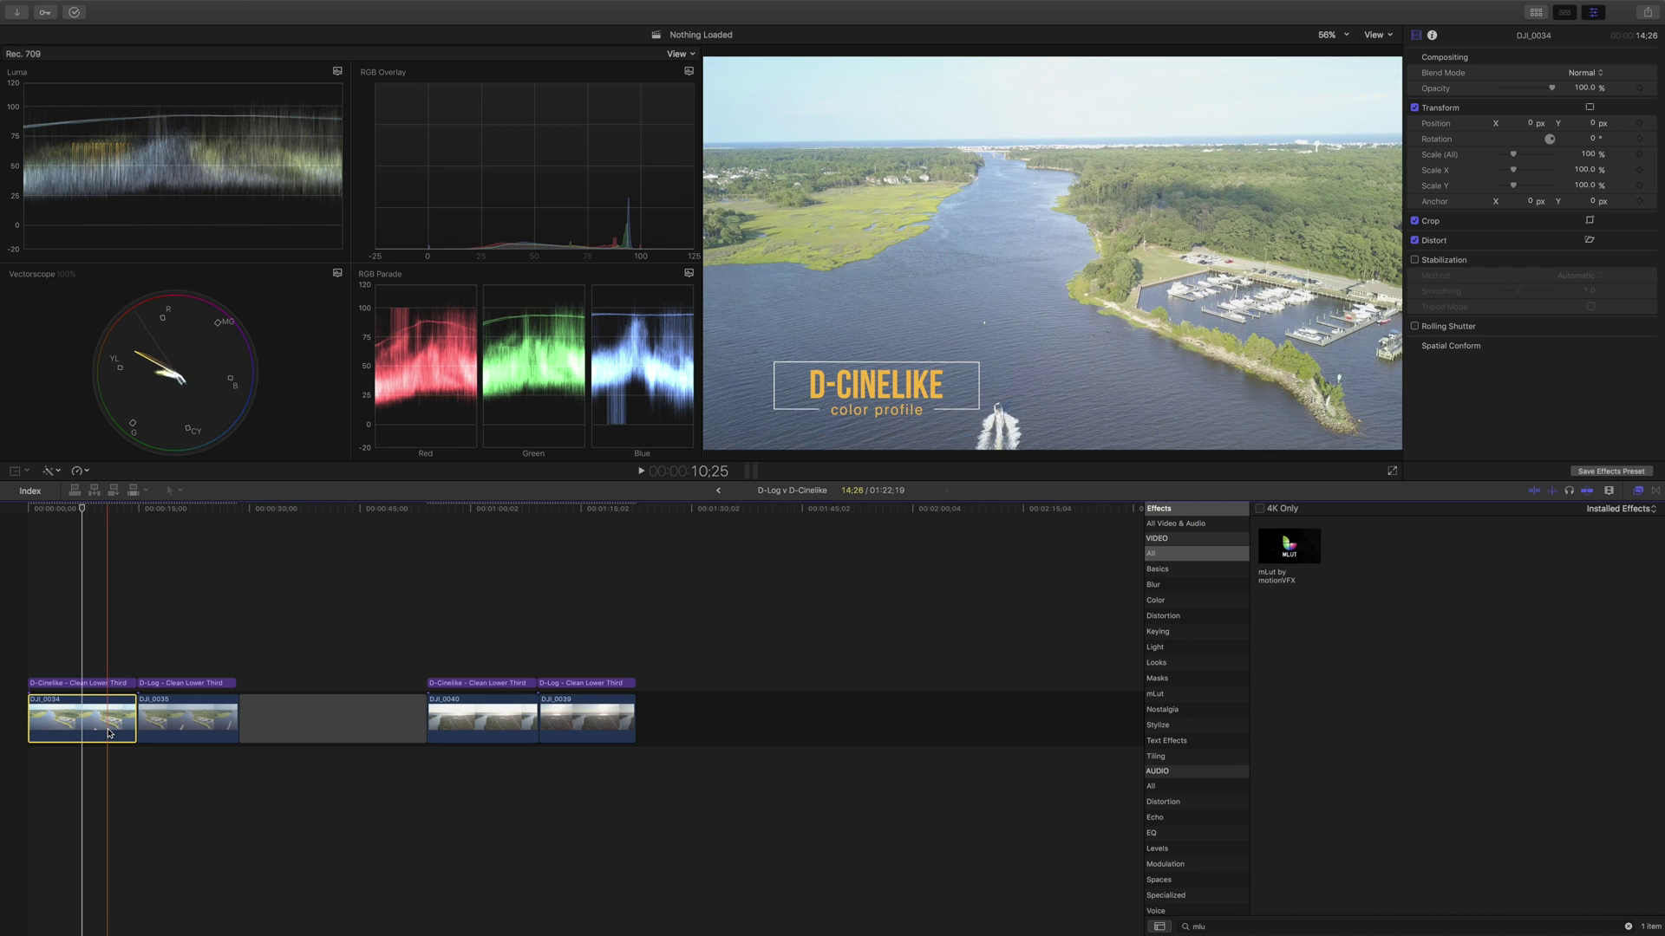
Open the Color Board for the D-Cinelike clip on its Exposure adjustments
key(super+6)
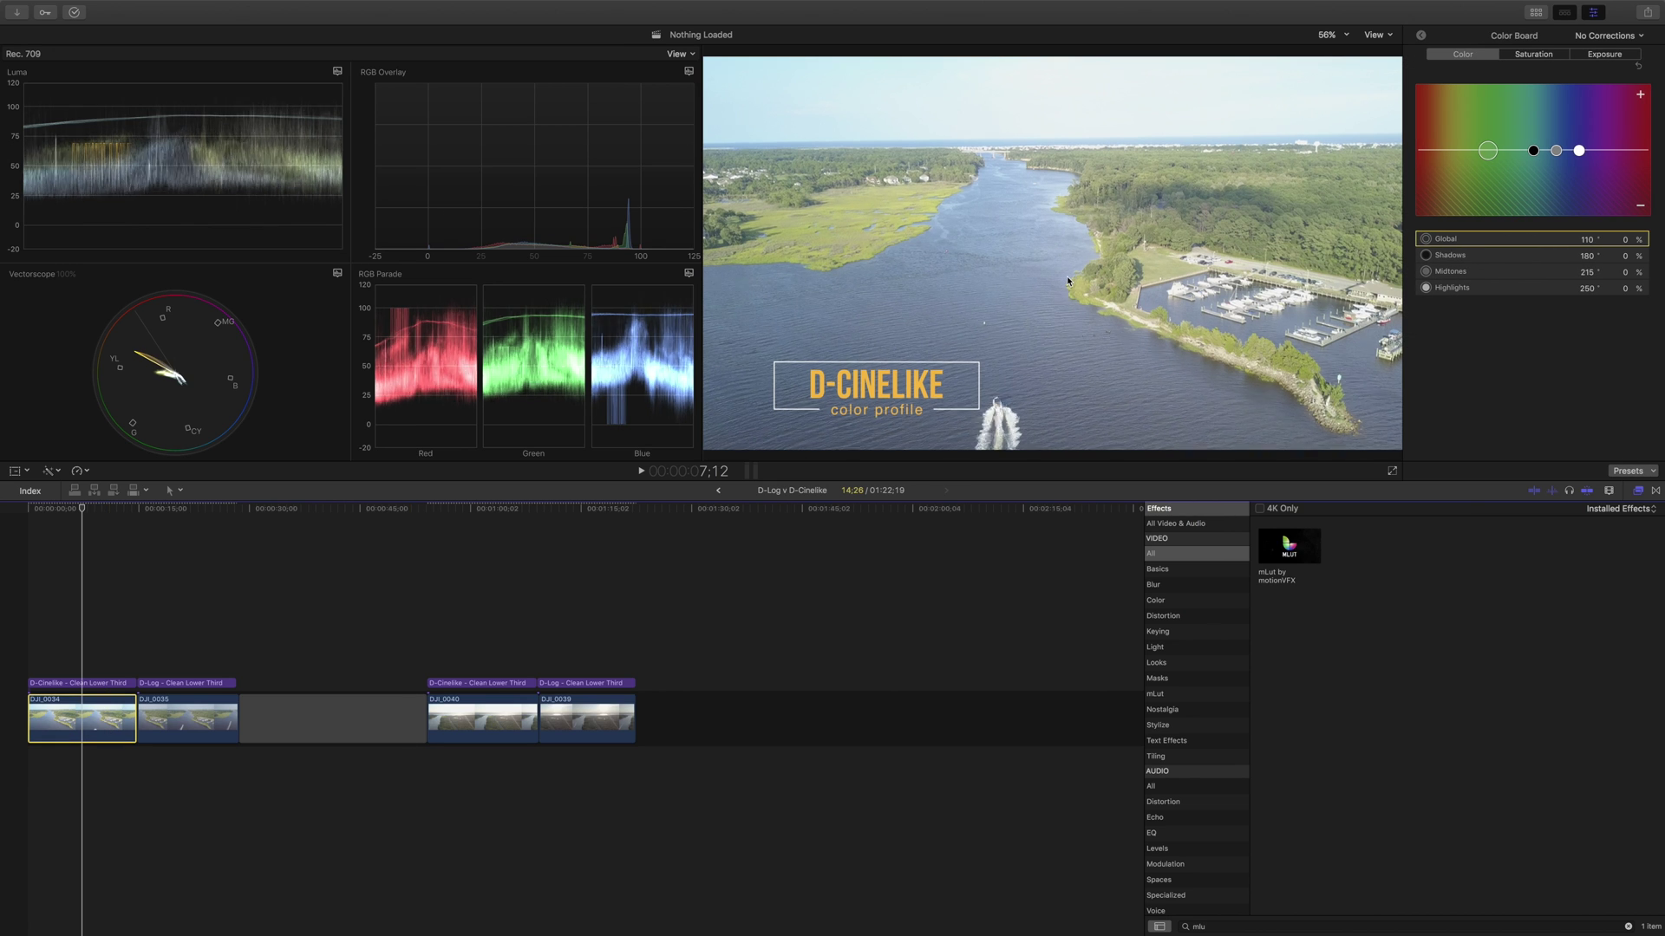
click(1603, 58)
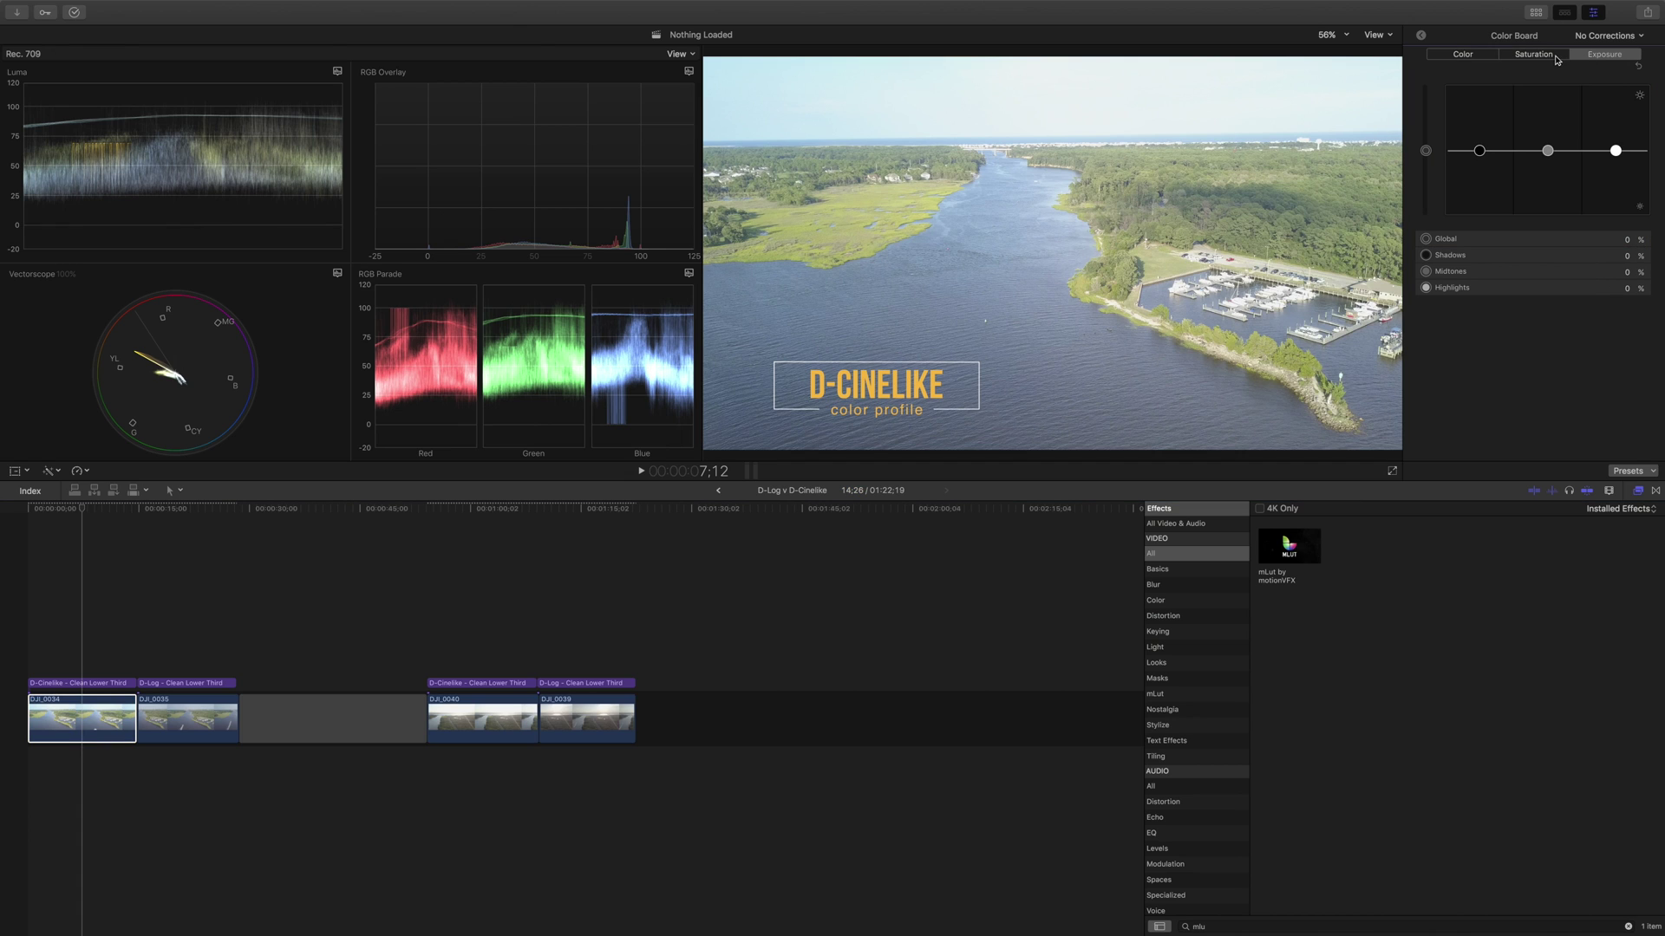
click(1552, 56)
click(1609, 58)
Set exposure Highlights to 4%, Midtones to -14% and Shadows to -18%
mouse_move(1617, 154)
mouse_down()
mouse_move(1617, 140)
mouse_move(1615, 153)
mouse_up()
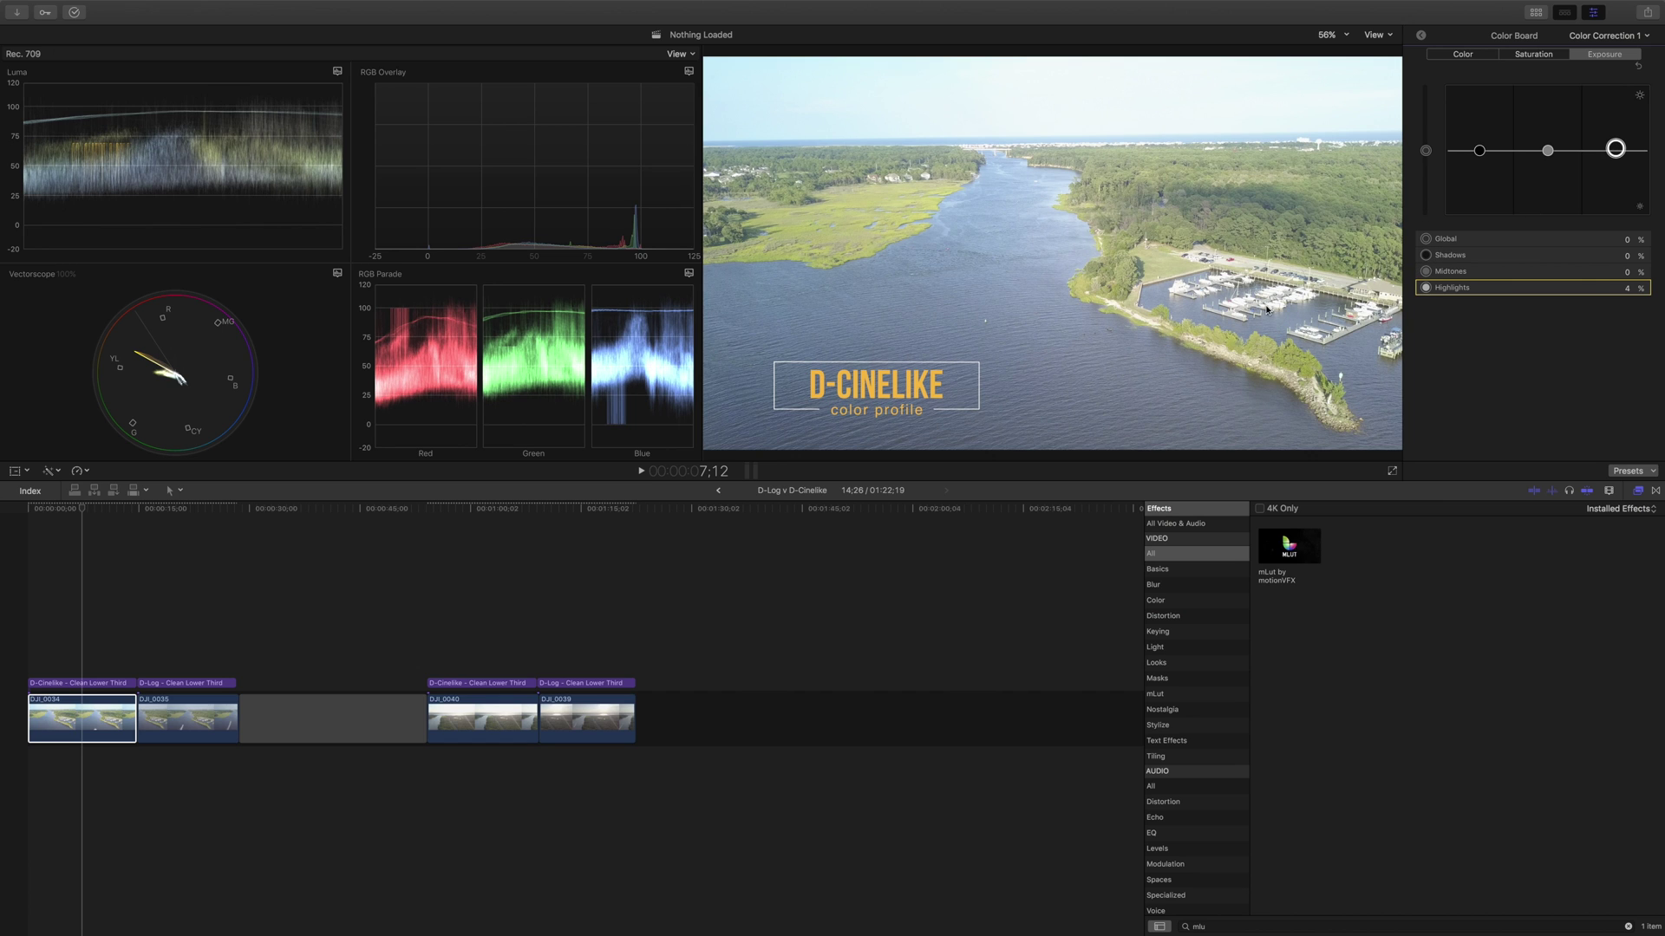
drag(1547, 155, 1548, 162)
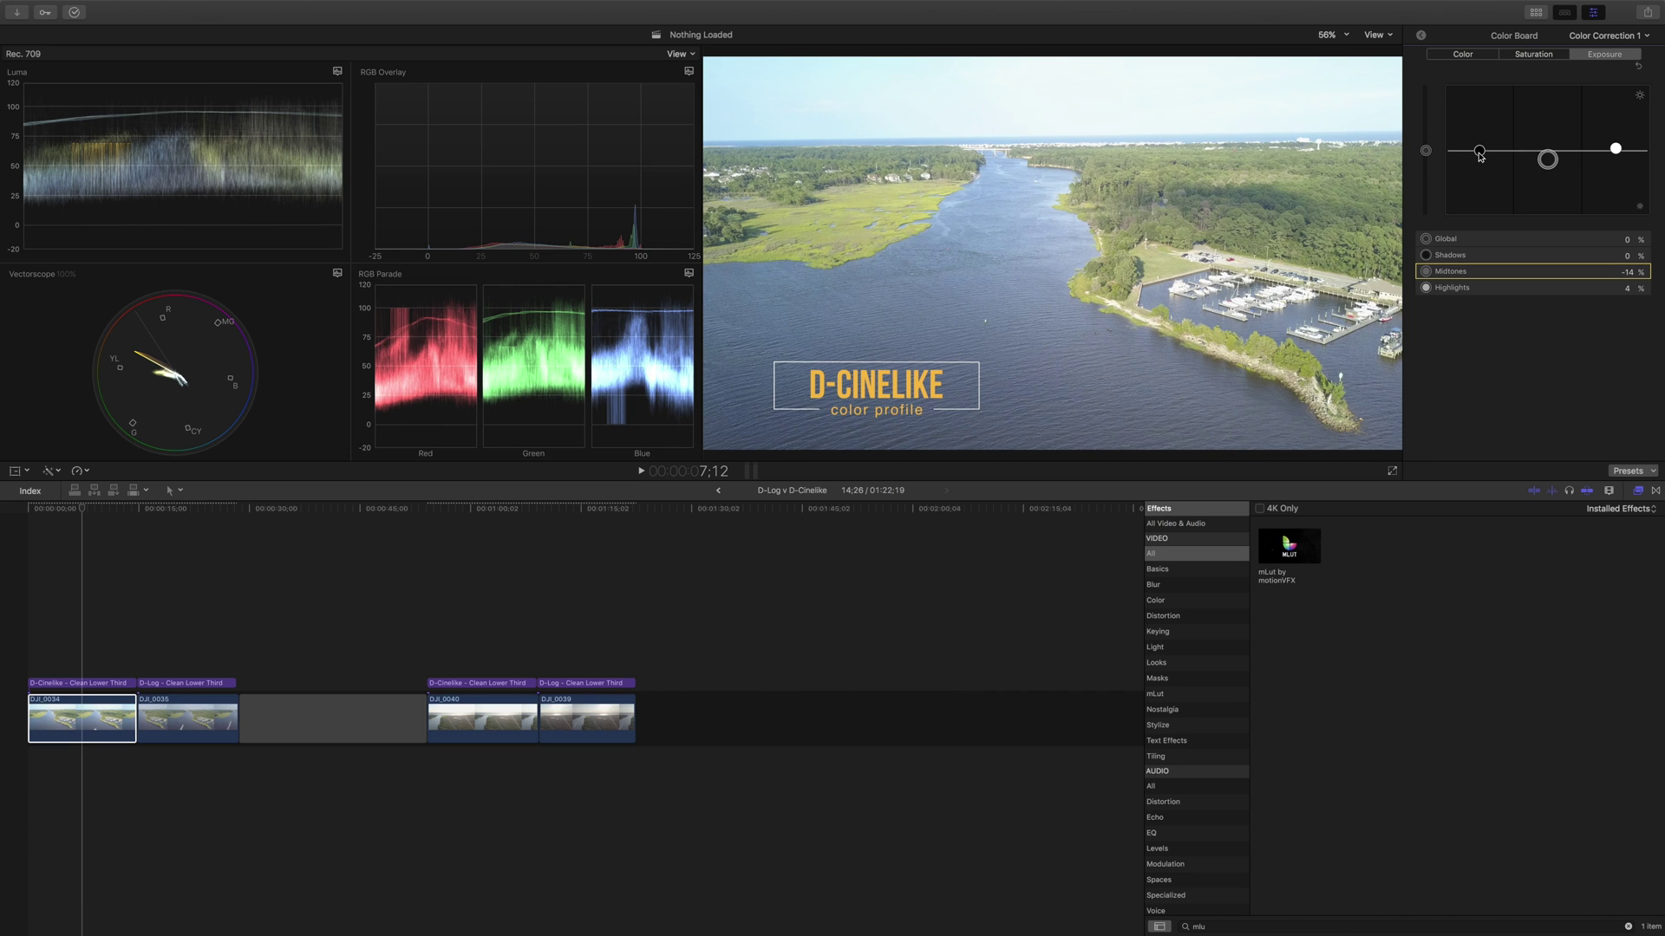
drag(1480, 156, 1479, 164)
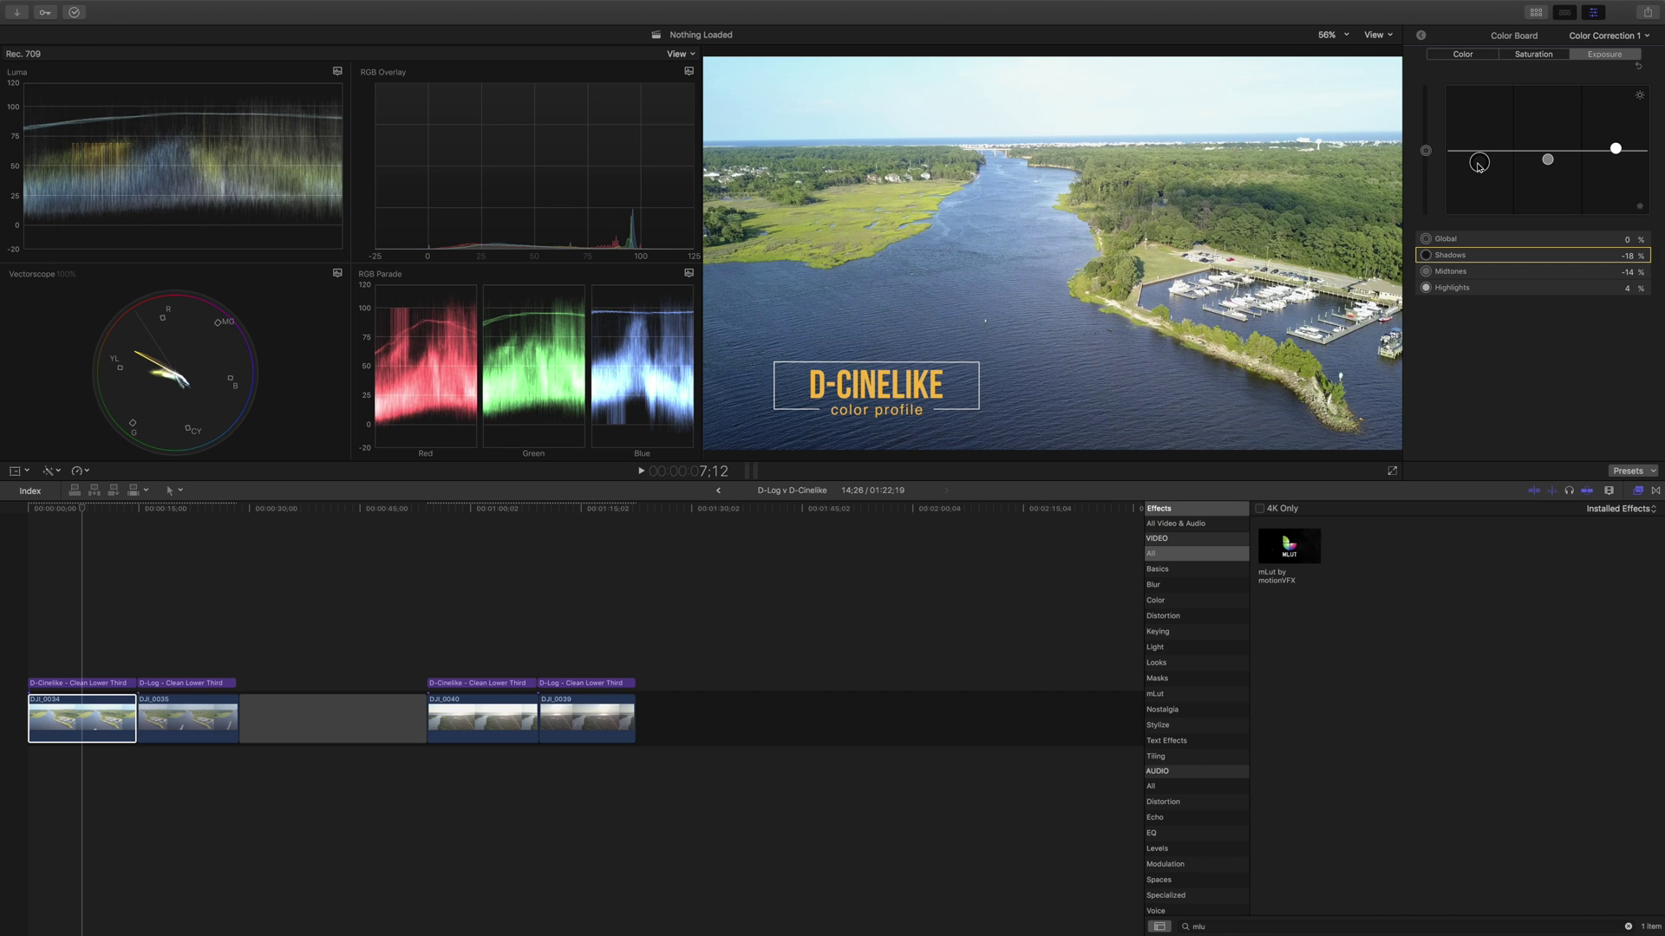
Toggle Color Correction 1 off and on to compare the graded and ungraded DJI_0034, then move to its end
click(1424, 38)
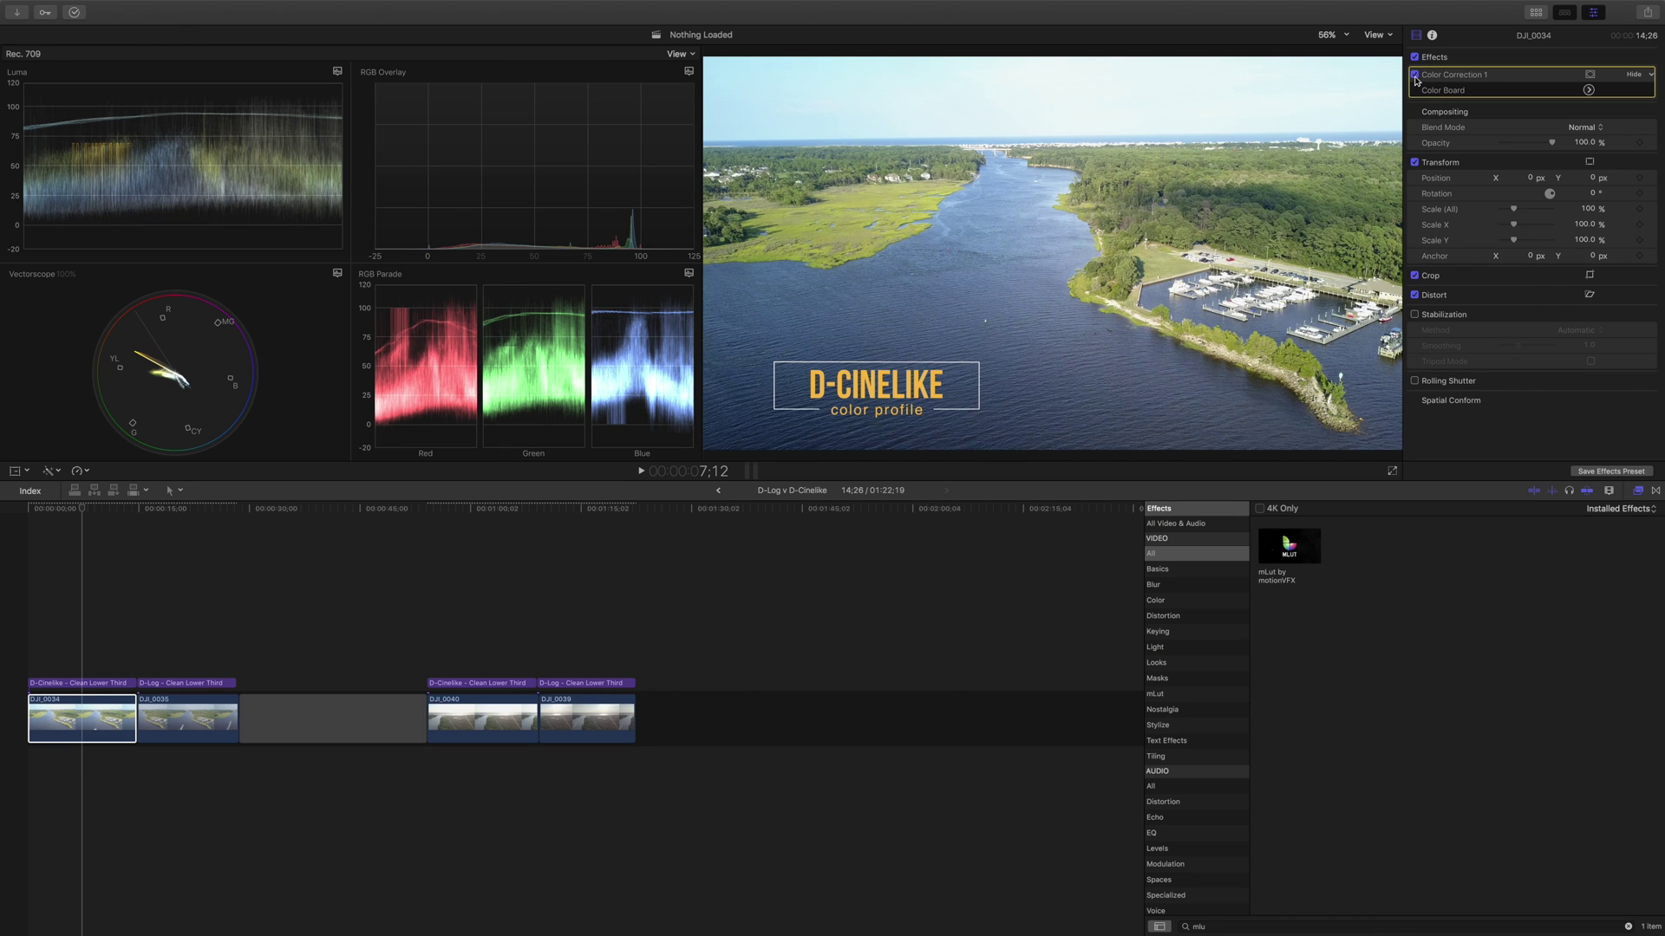
click(1416, 75)
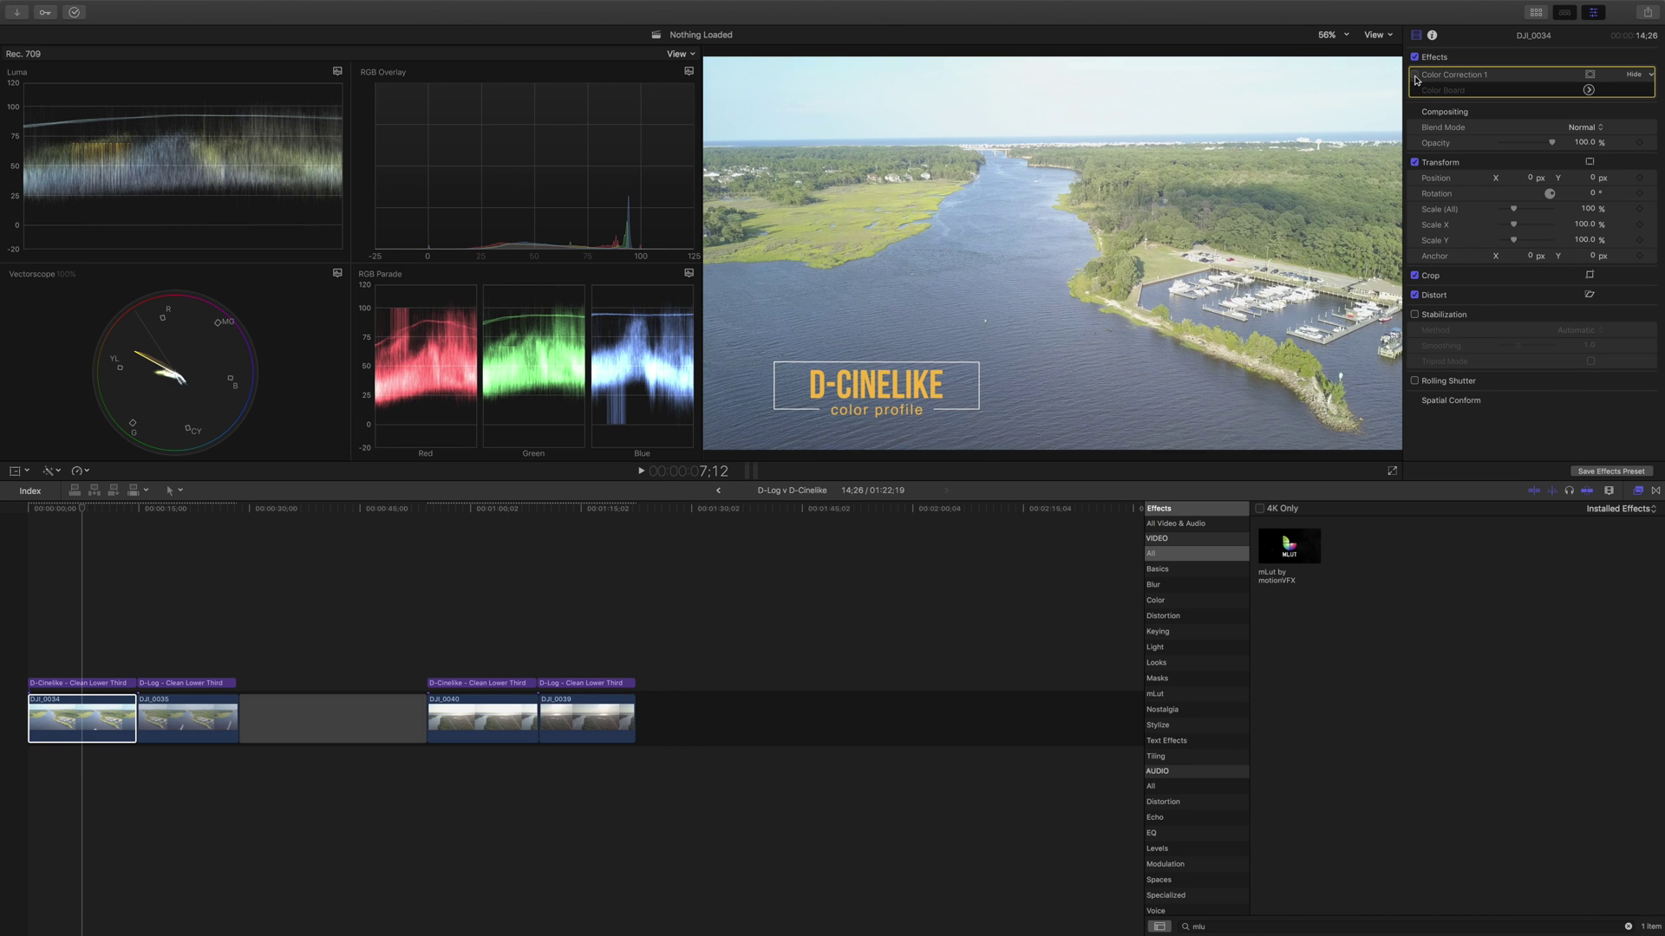
click(1416, 76)
click(1416, 75)
click(1415, 76)
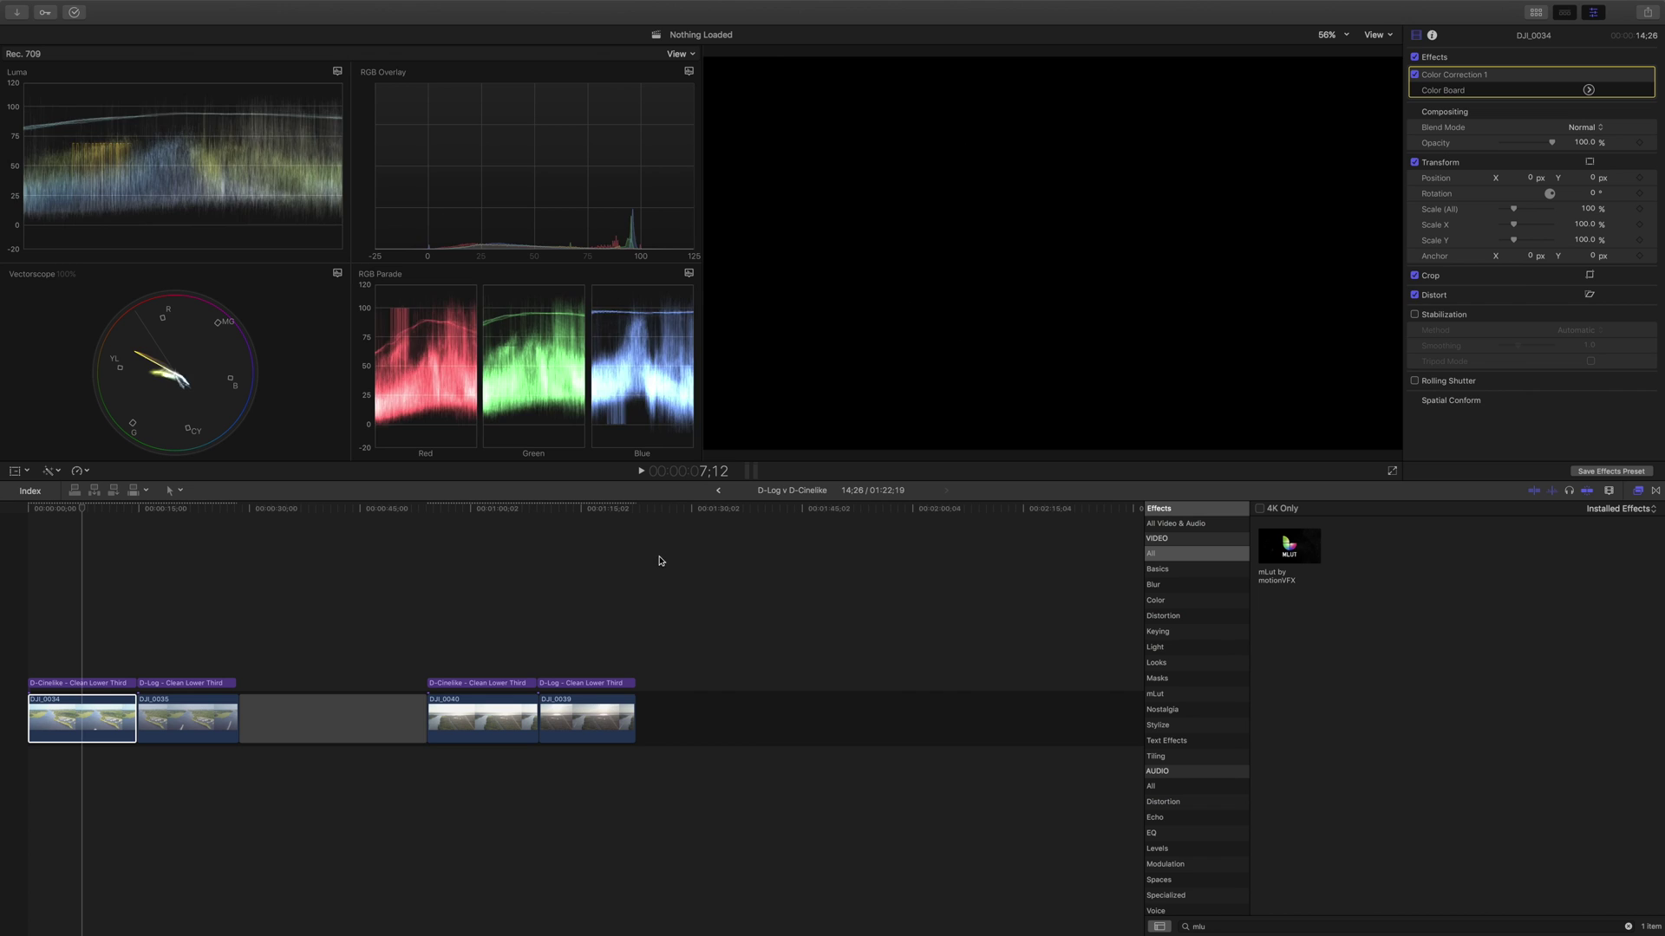
click(82, 512)
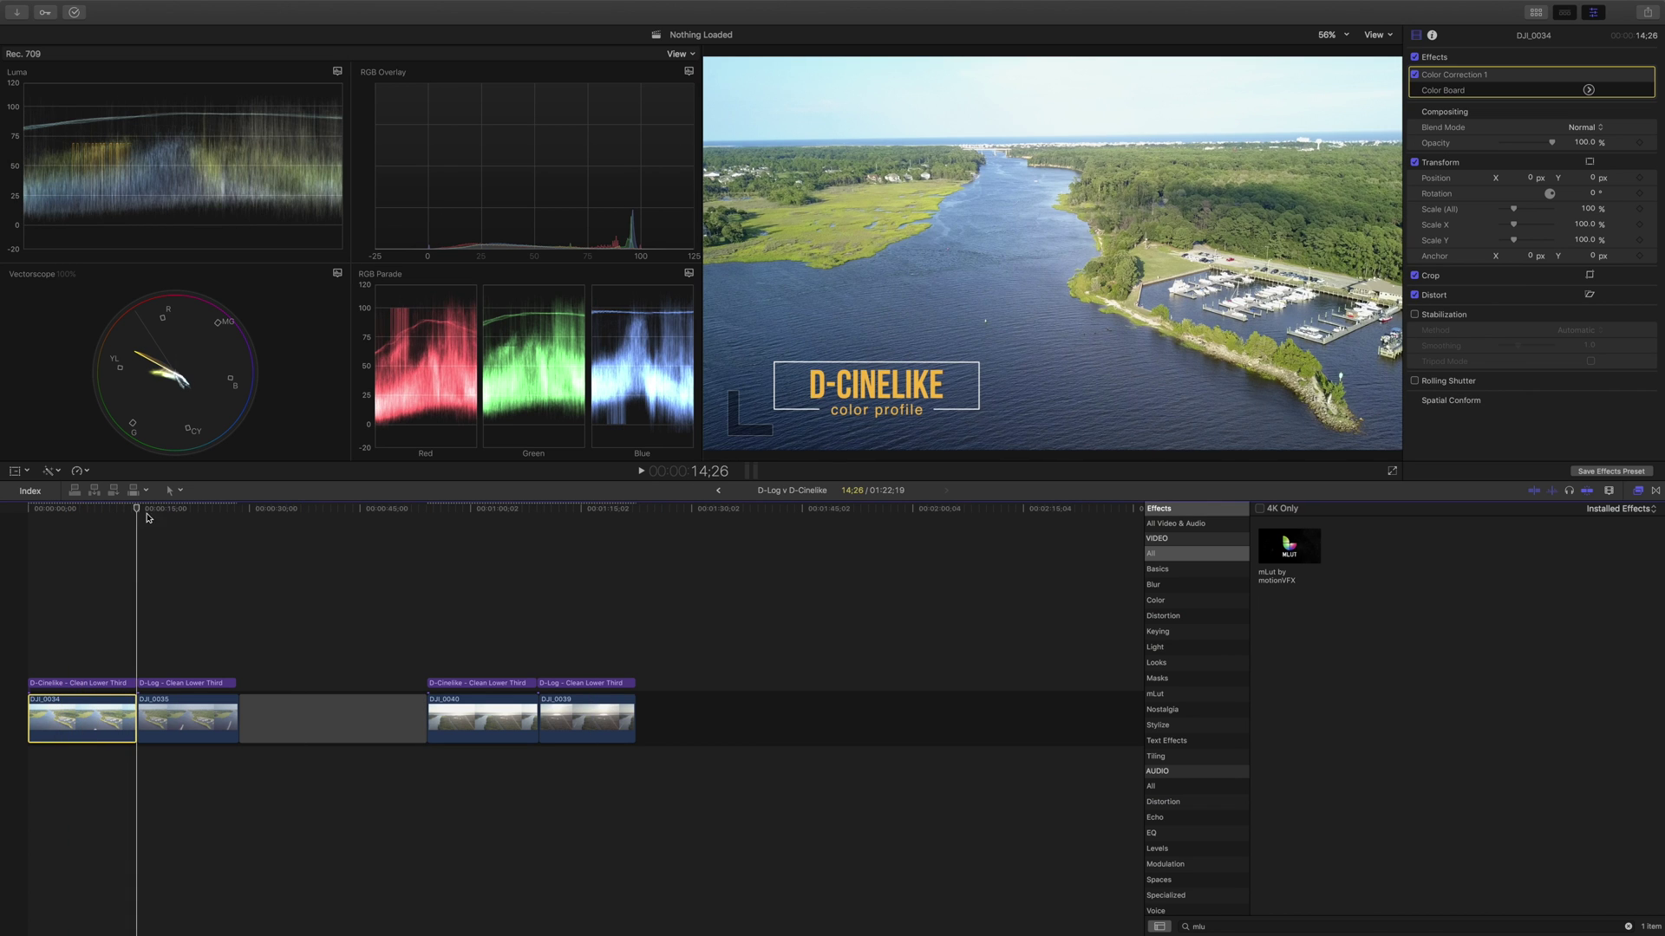
Select D-Log clip DJI_0035 and raise its Color Board Highlights exposure to 5%
click(169, 717)
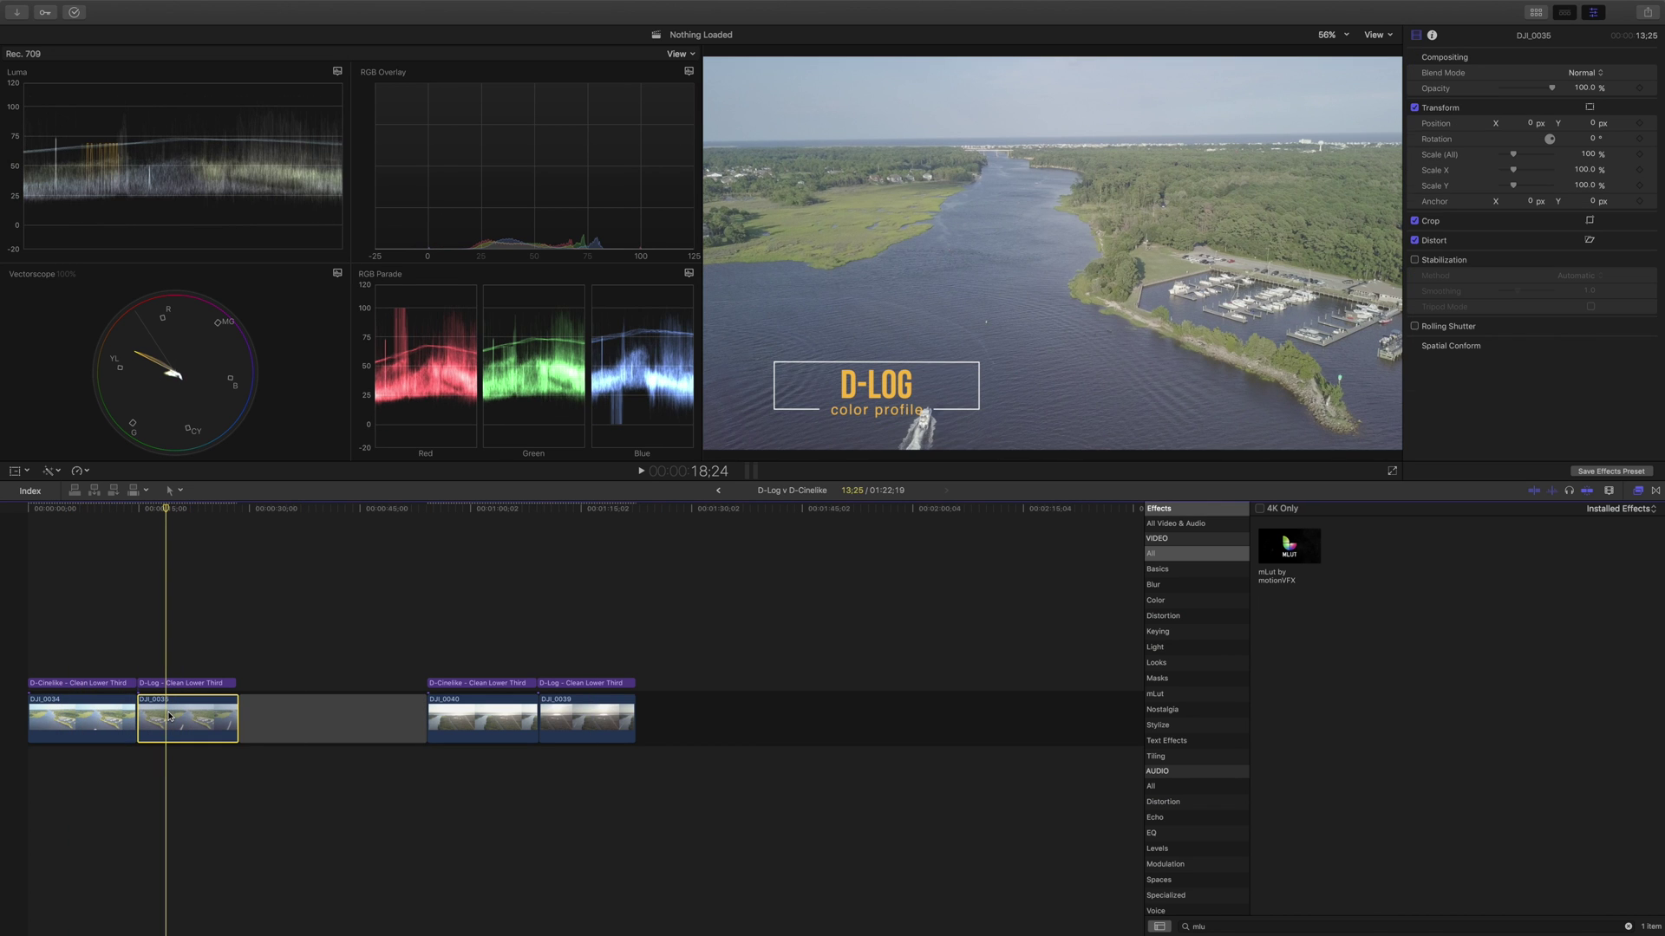
key(super+6)
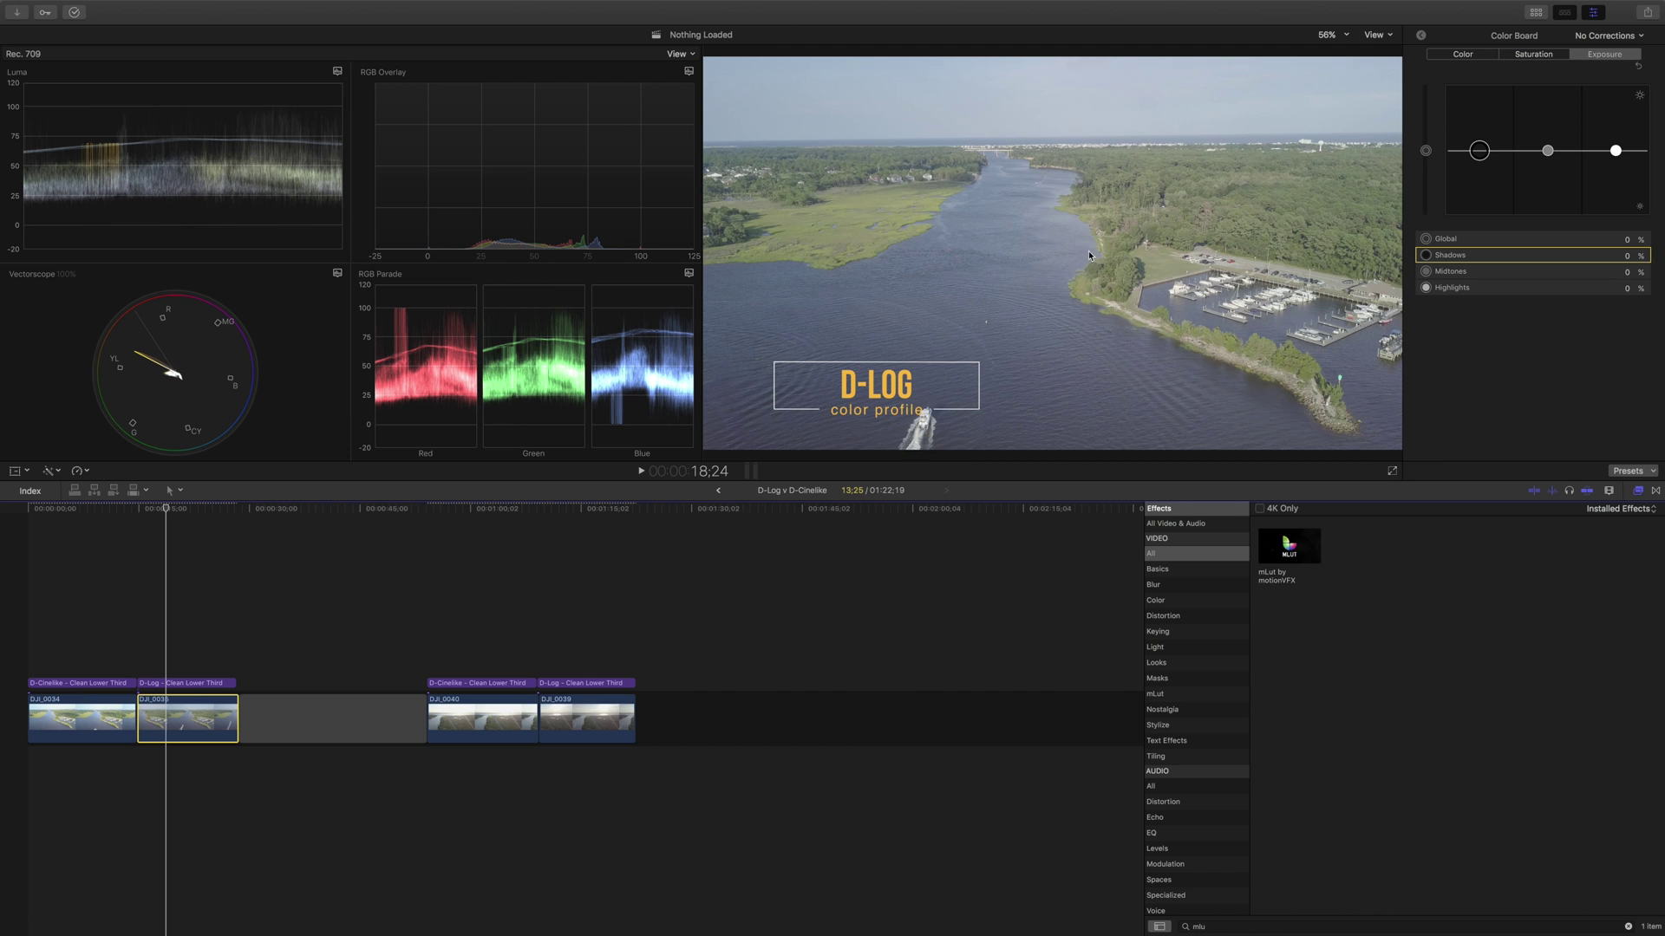
drag(1615, 151, 1482, 166)
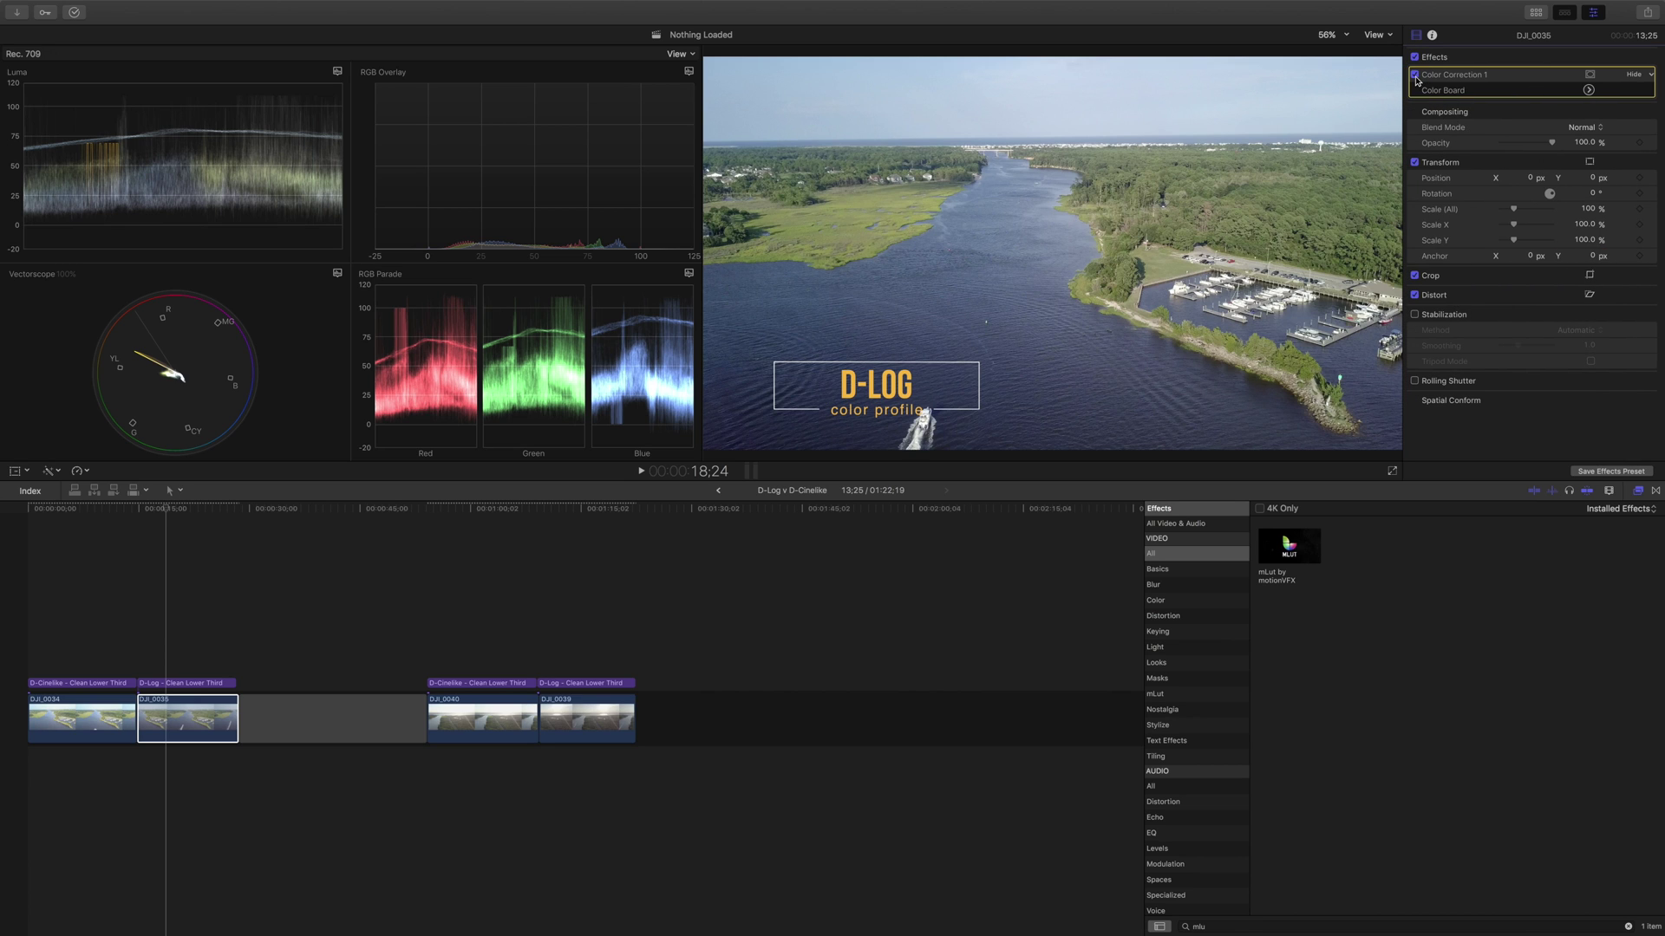
click(1415, 74)
click(1415, 74)
click(1415, 74)
click(1415, 75)
click(1415, 75)
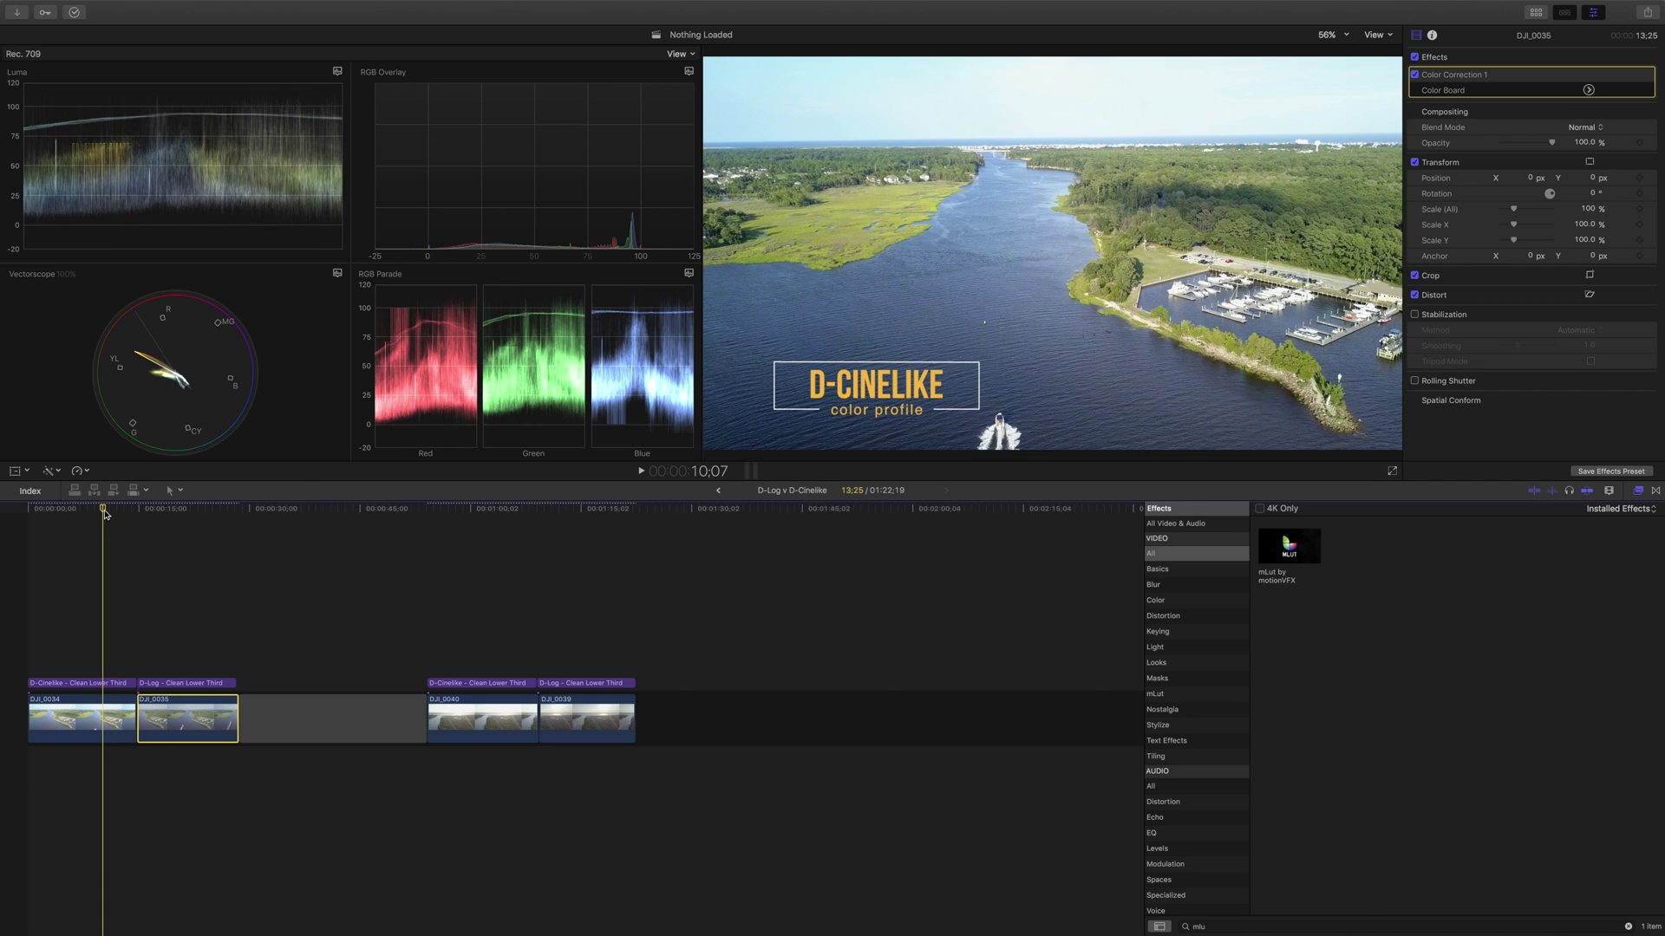
click(157, 515)
mouse_move(158, 515)
mouse_down()
mouse_move(82, 515)
mouse_move(173, 516)
mouse_up()
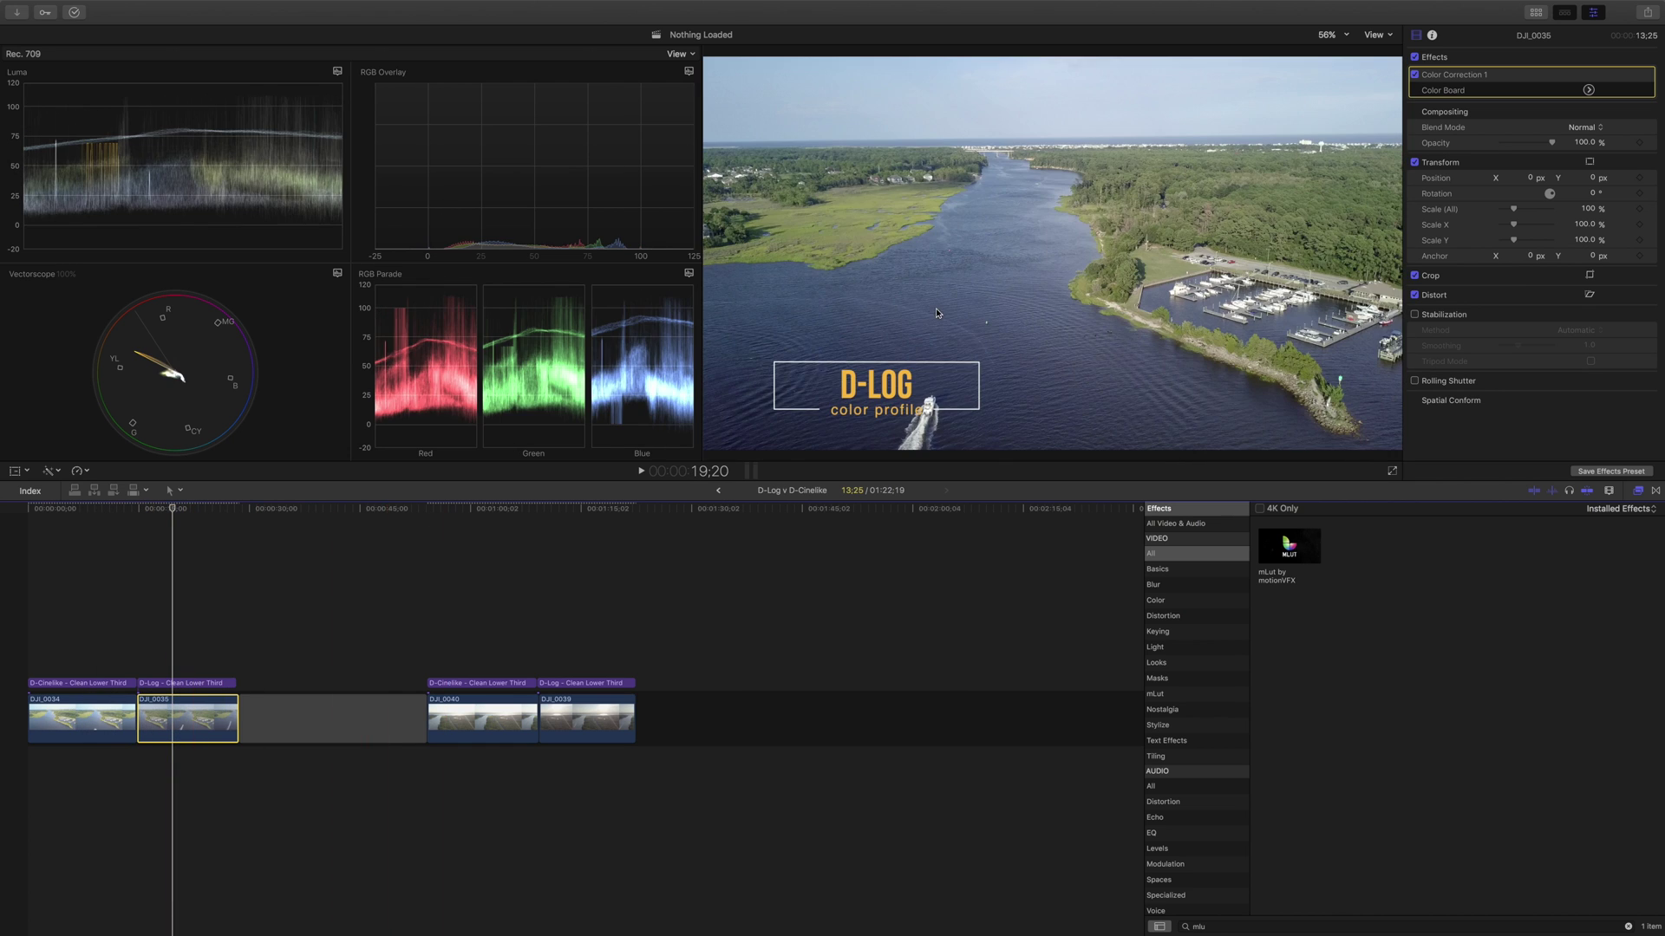
Raise DJI_0035's Global saturation to 43%, then scrub back to the D-Cinelike clip
click(1588, 91)
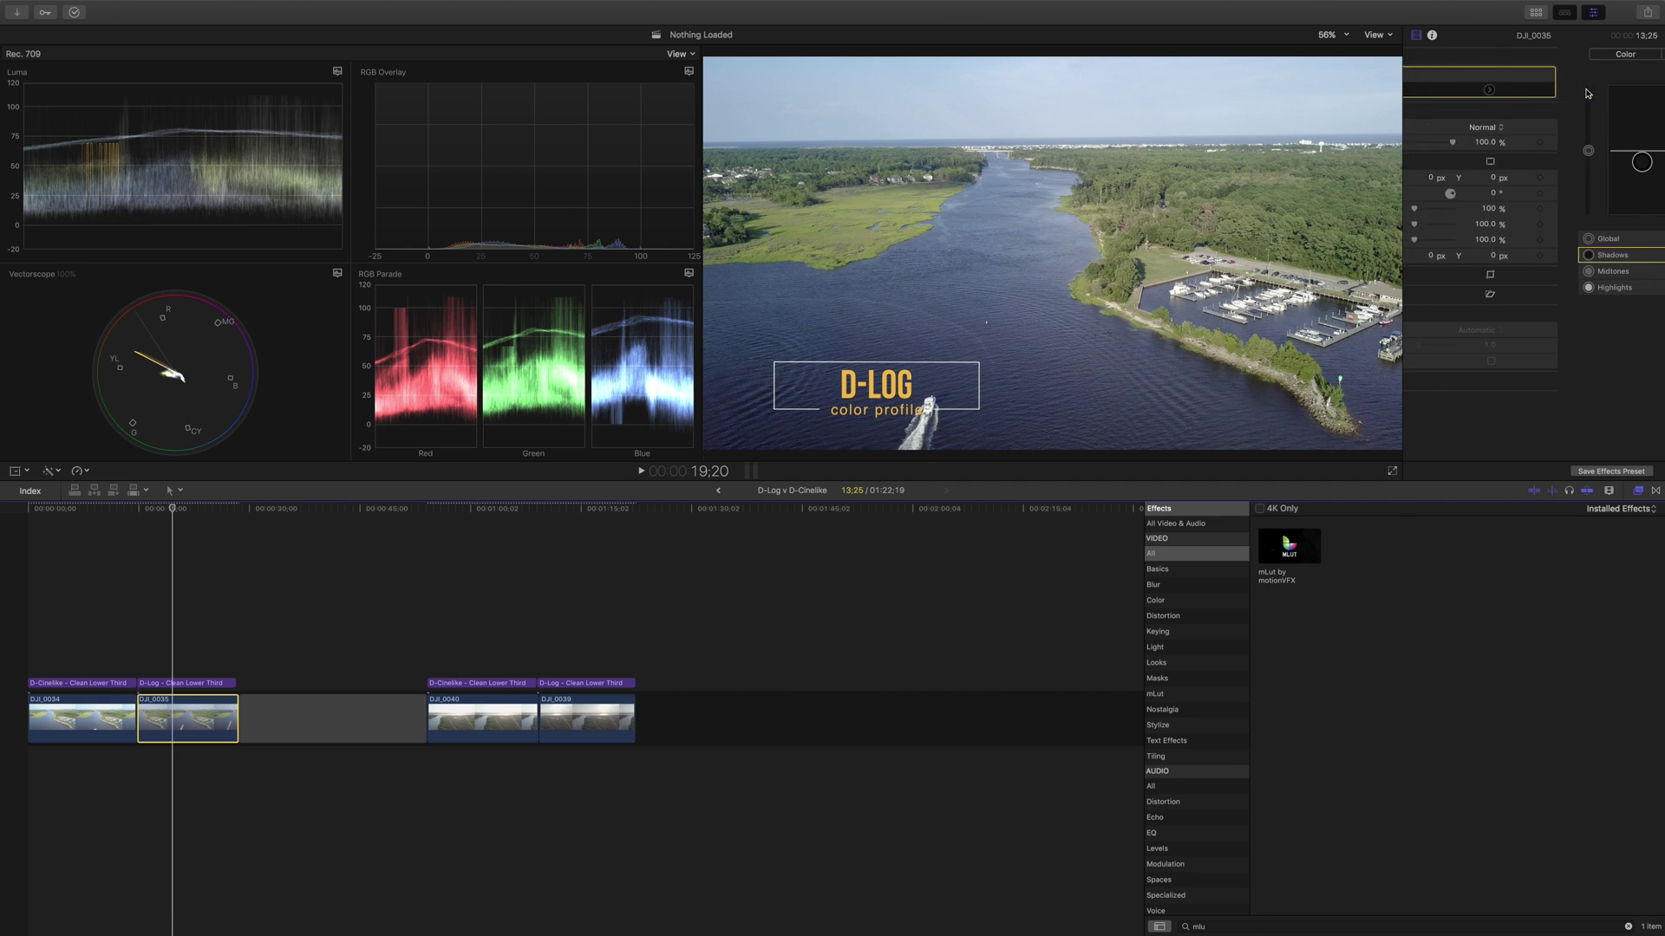
click(1535, 55)
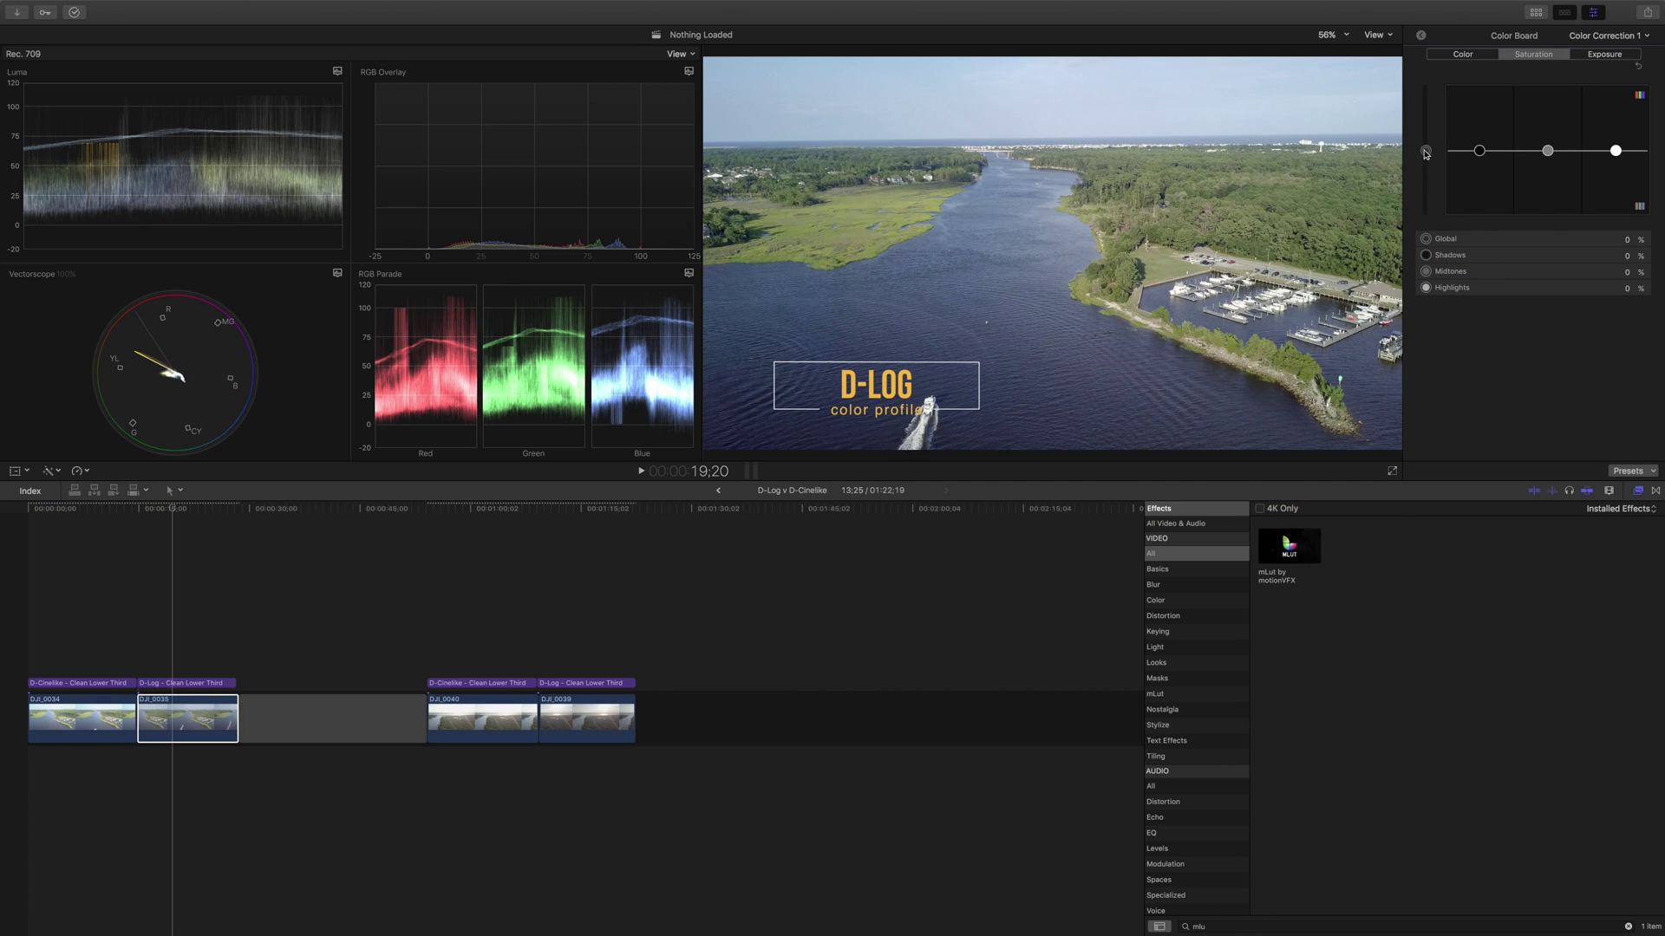
mouse_move(1426, 152)
mouse_down()
mouse_move(1423, 112)
mouse_move(1423, 153)
mouse_move(1427, 127)
mouse_up()
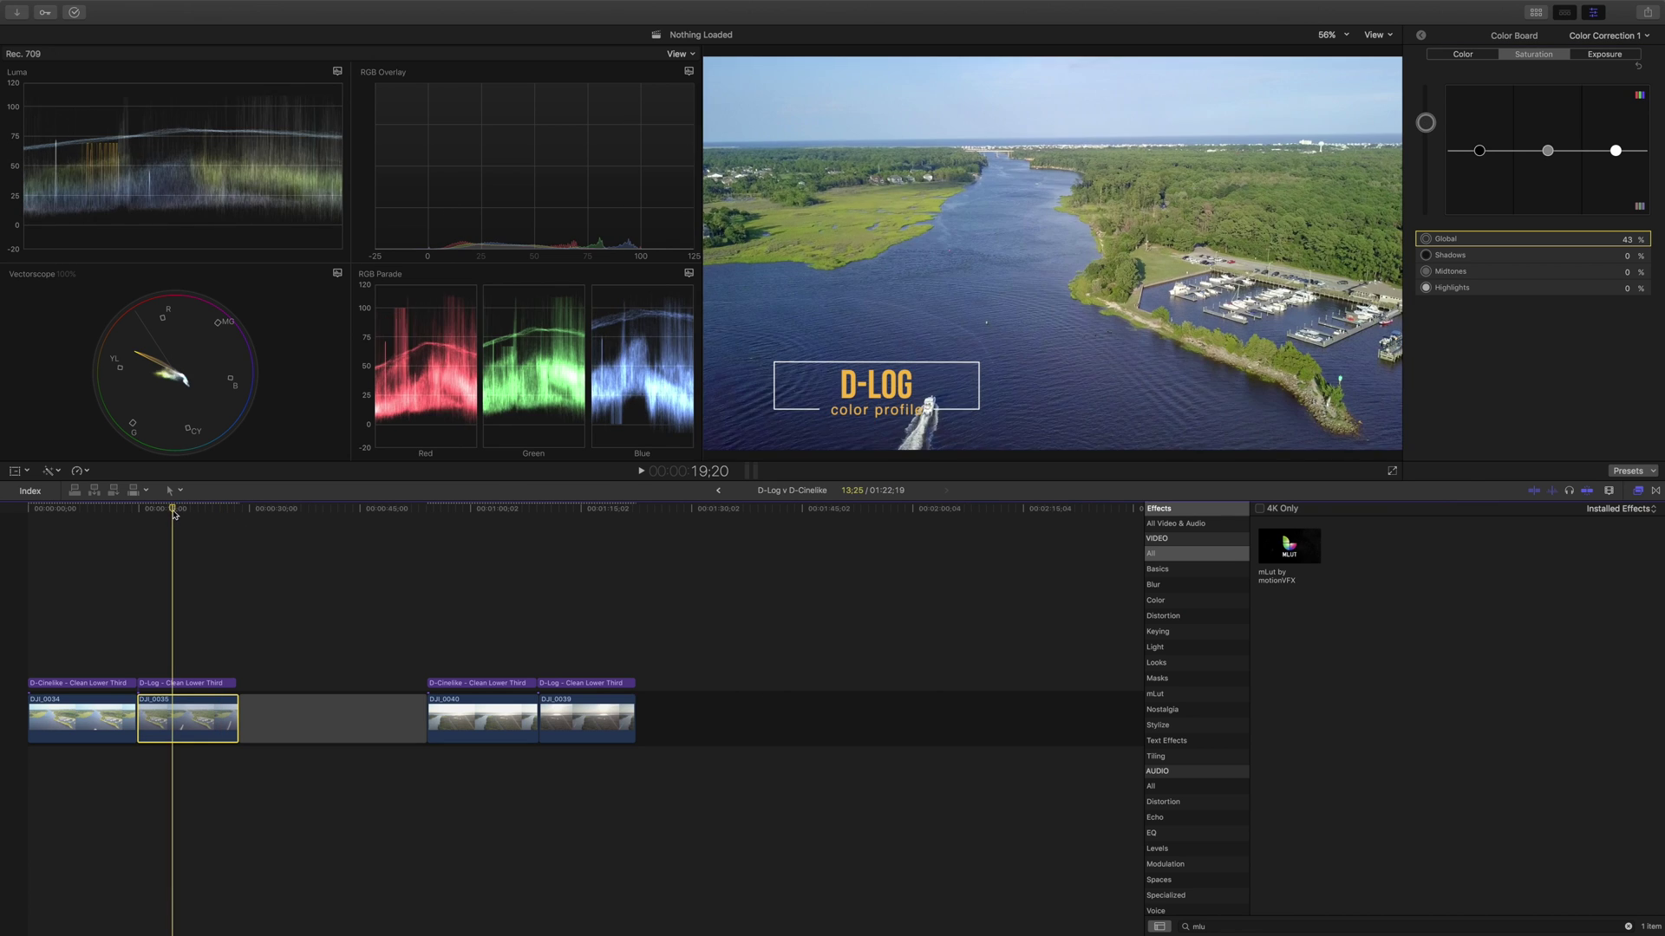
drag(173, 511, 71, 510)
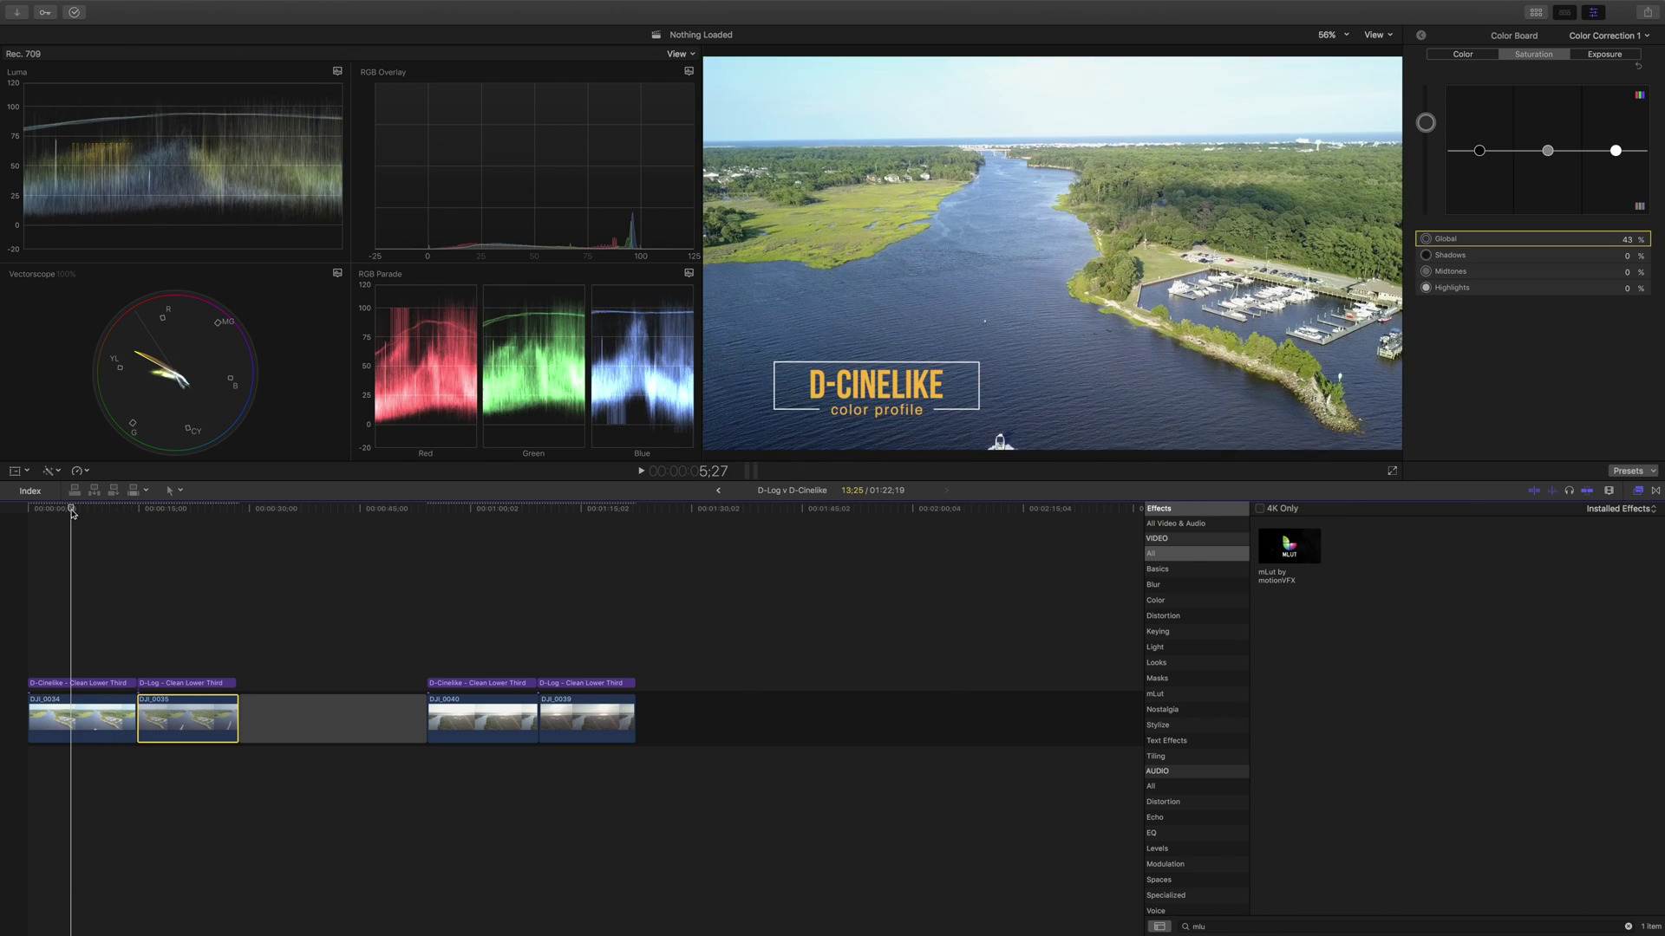
Boost DJI_0034's Global saturation to 20% and scrub into DJI_0035 to compare
click(92, 713)
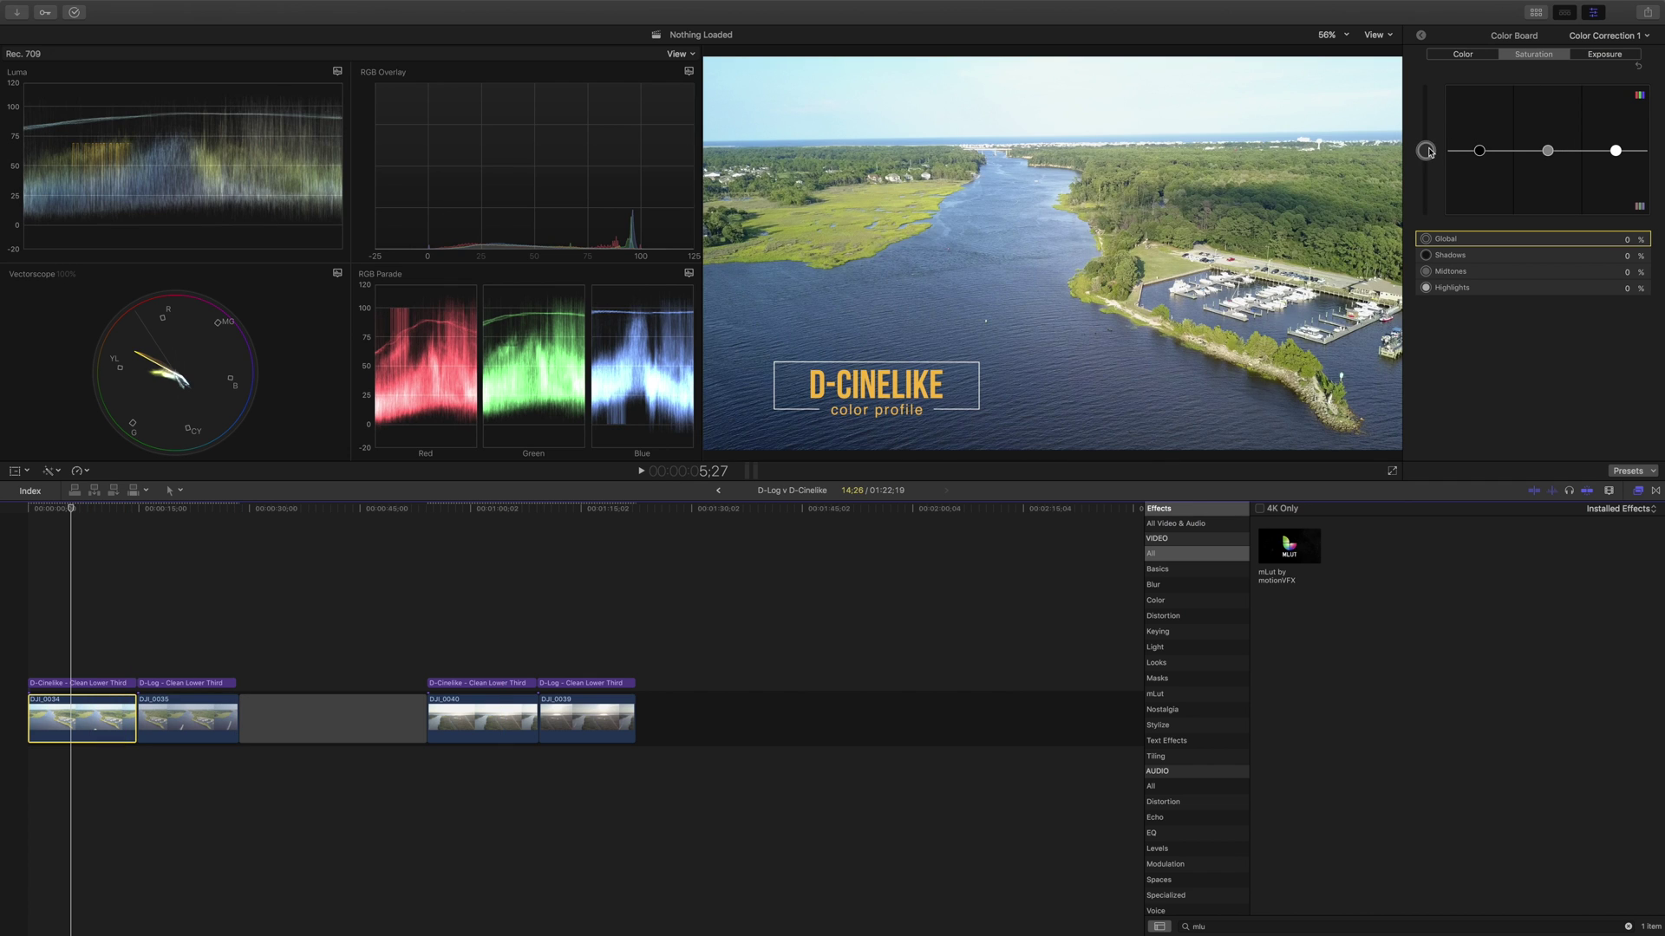
drag(1426, 151, 1430, 140)
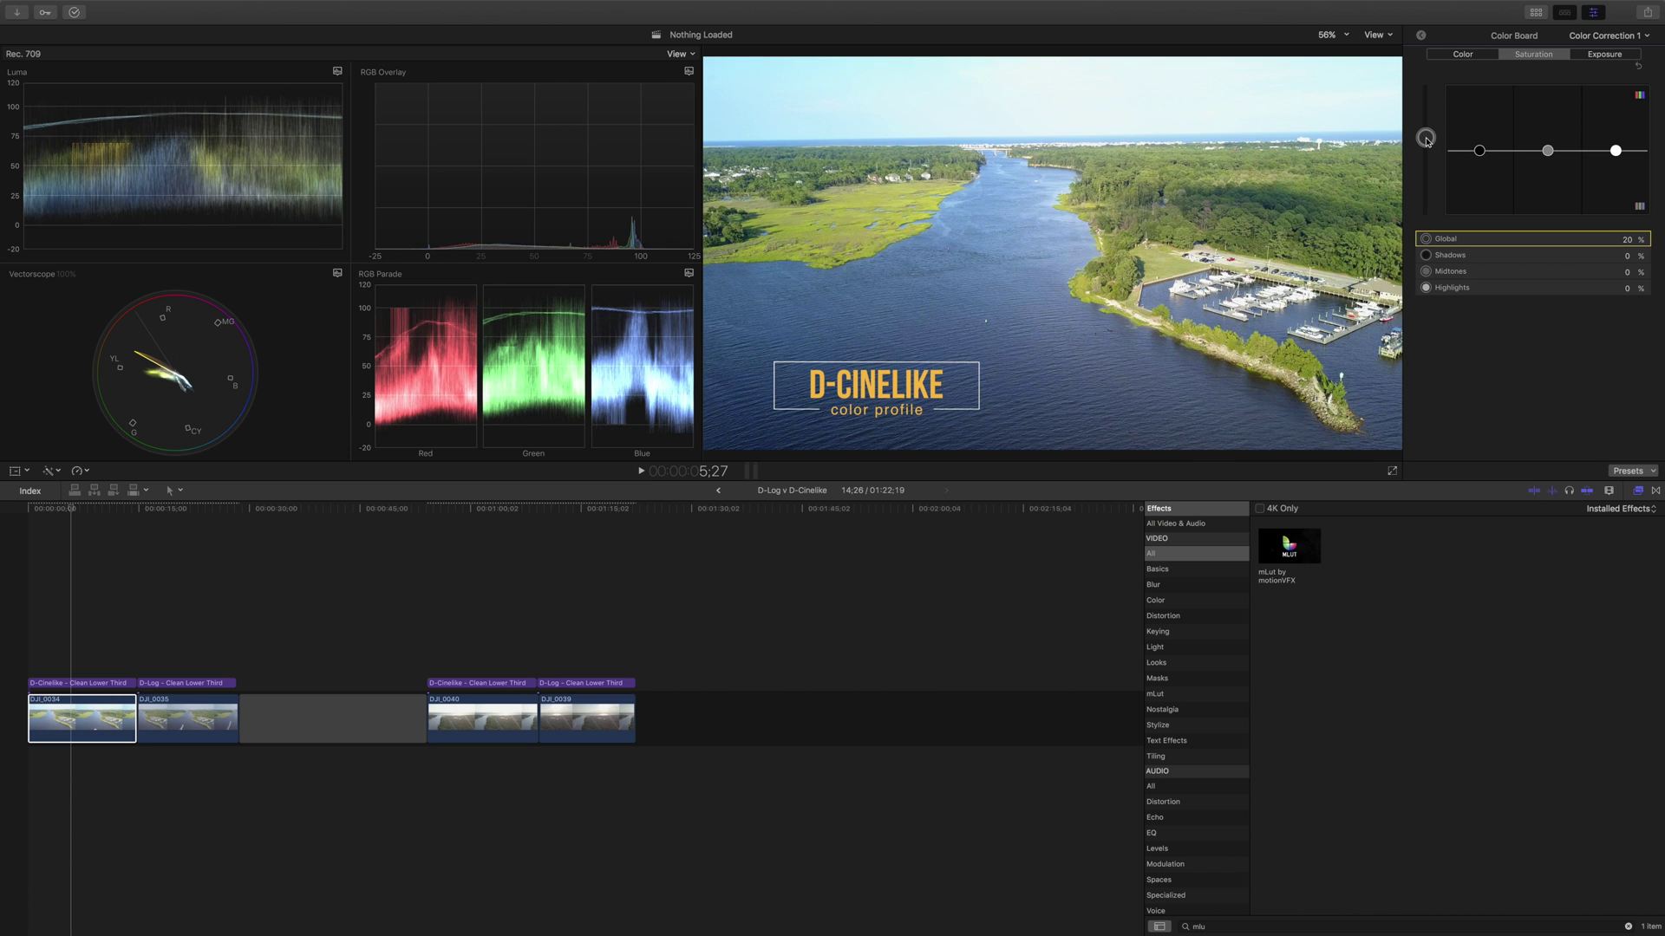
click(70, 510)
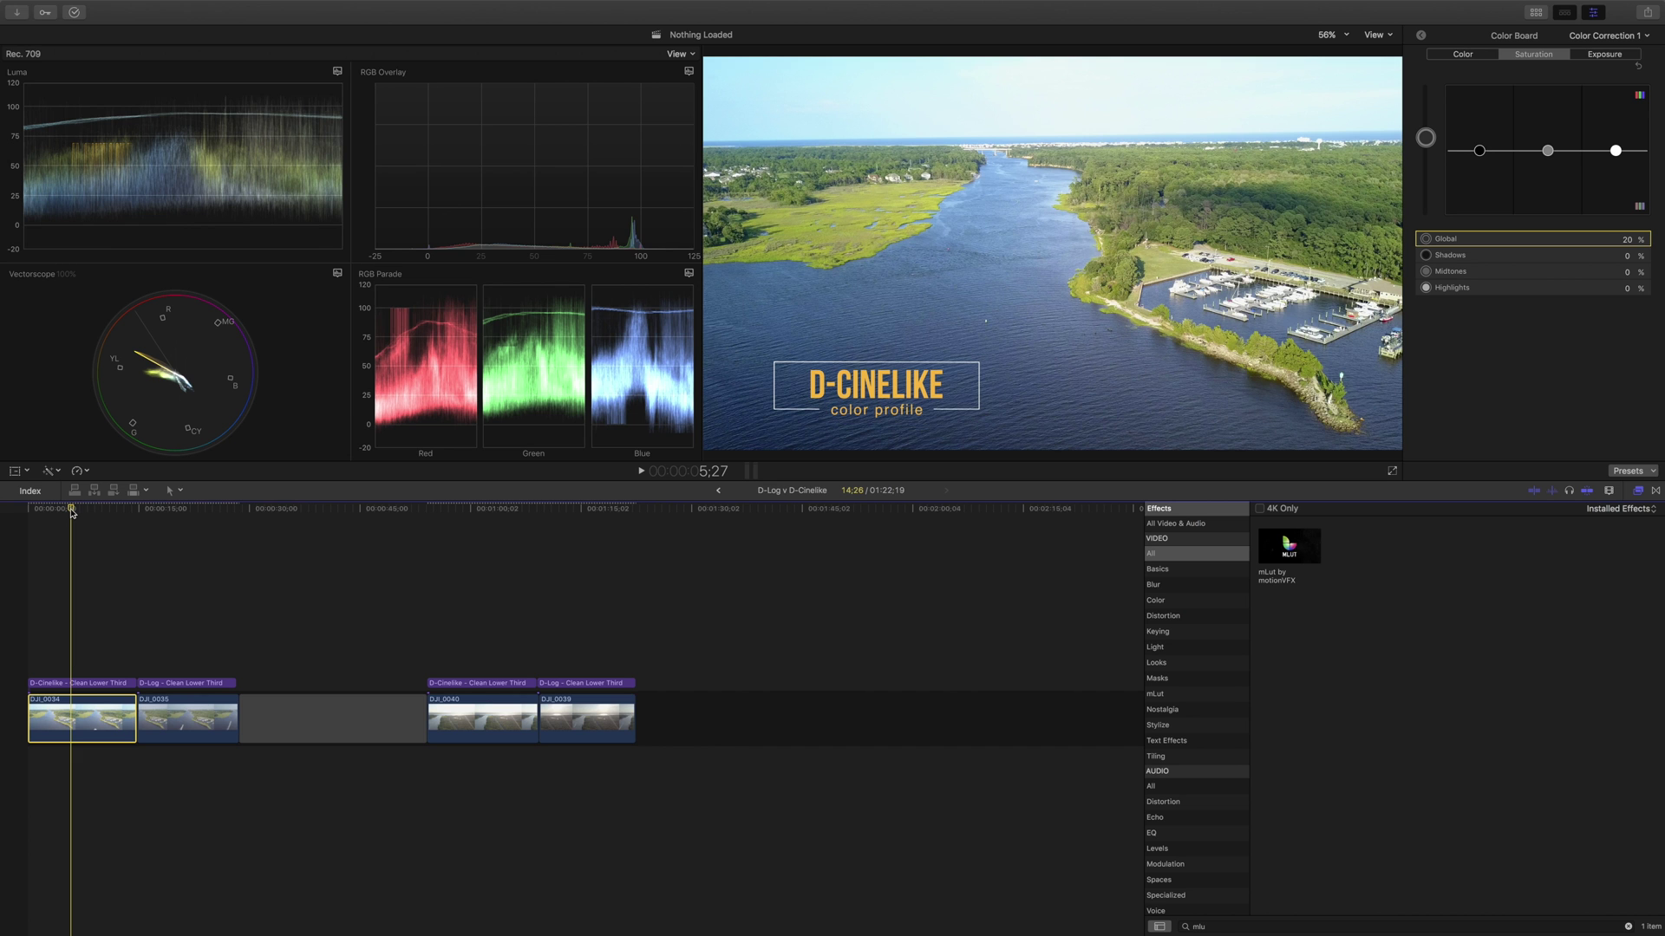
drag(72, 511, 169, 527)
Try a warmer, greener Highlights tint on DJI_0035, reset it to 0%, and compare both clips
click(171, 717)
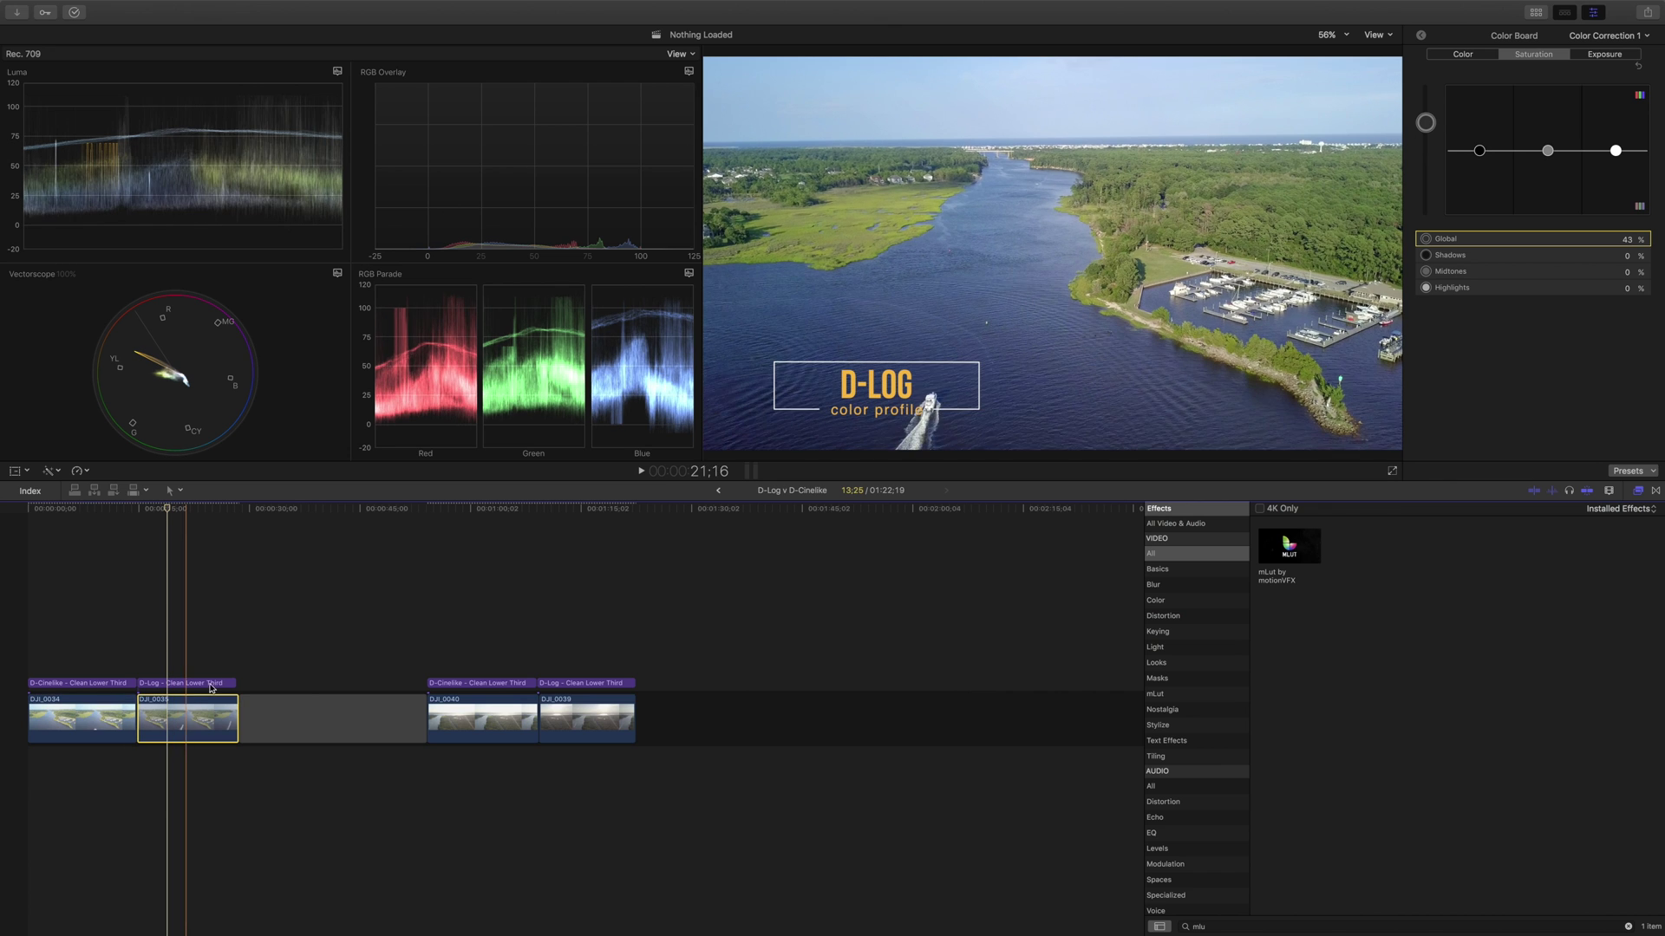
click(1464, 55)
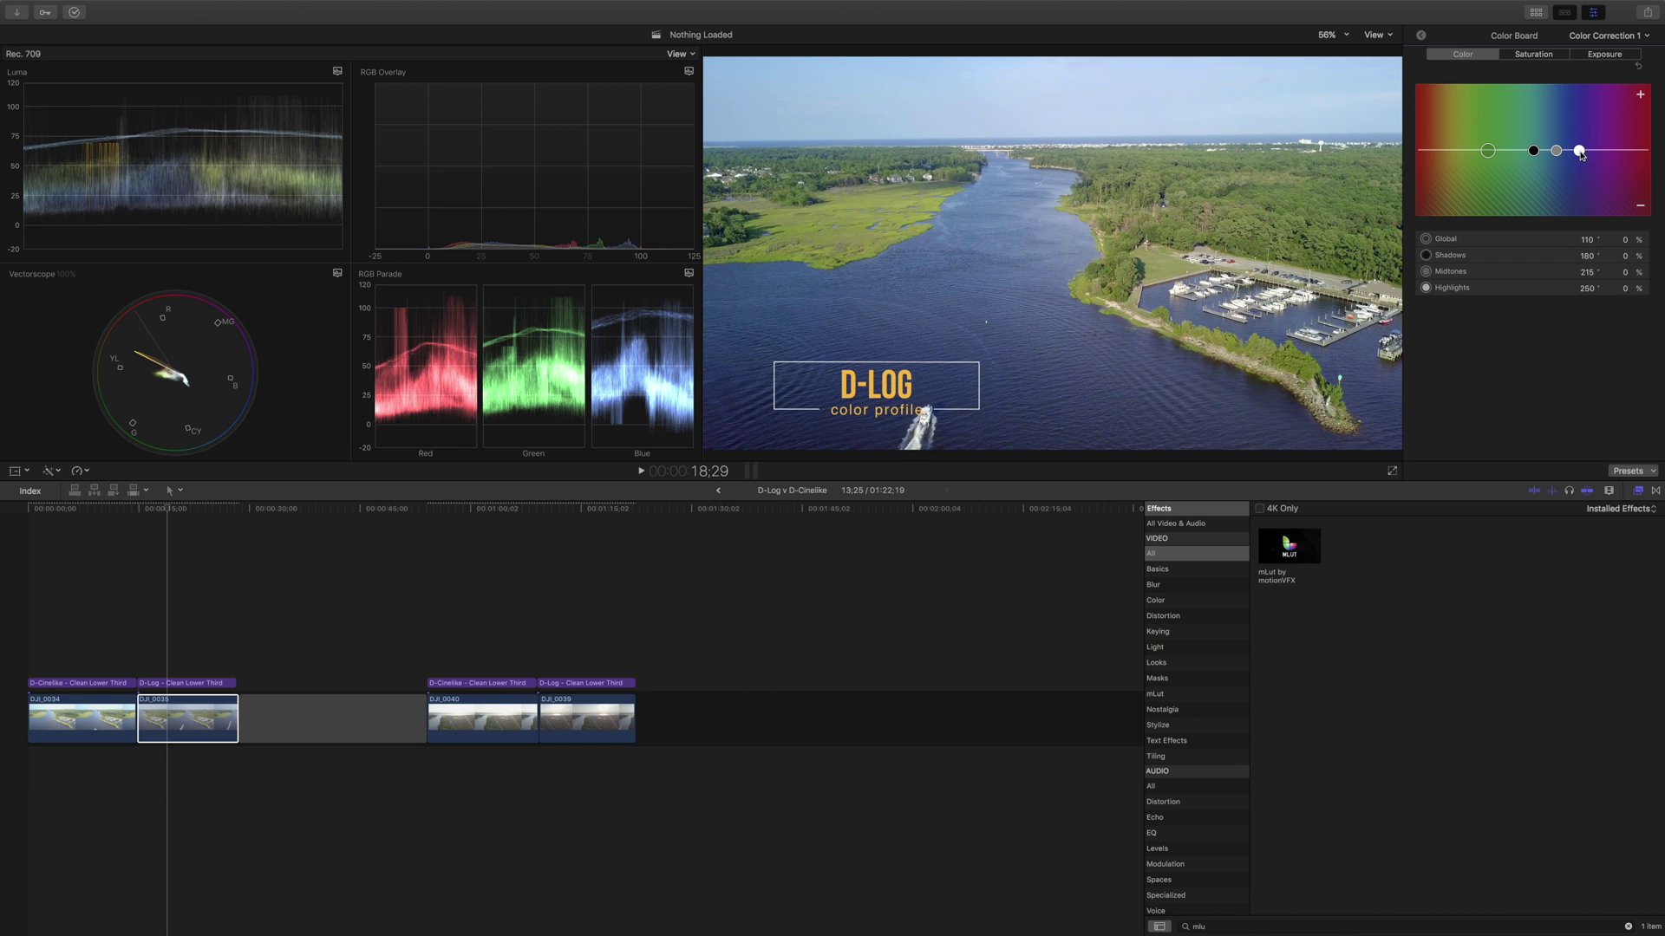
drag(1581, 155, 1471, 154)
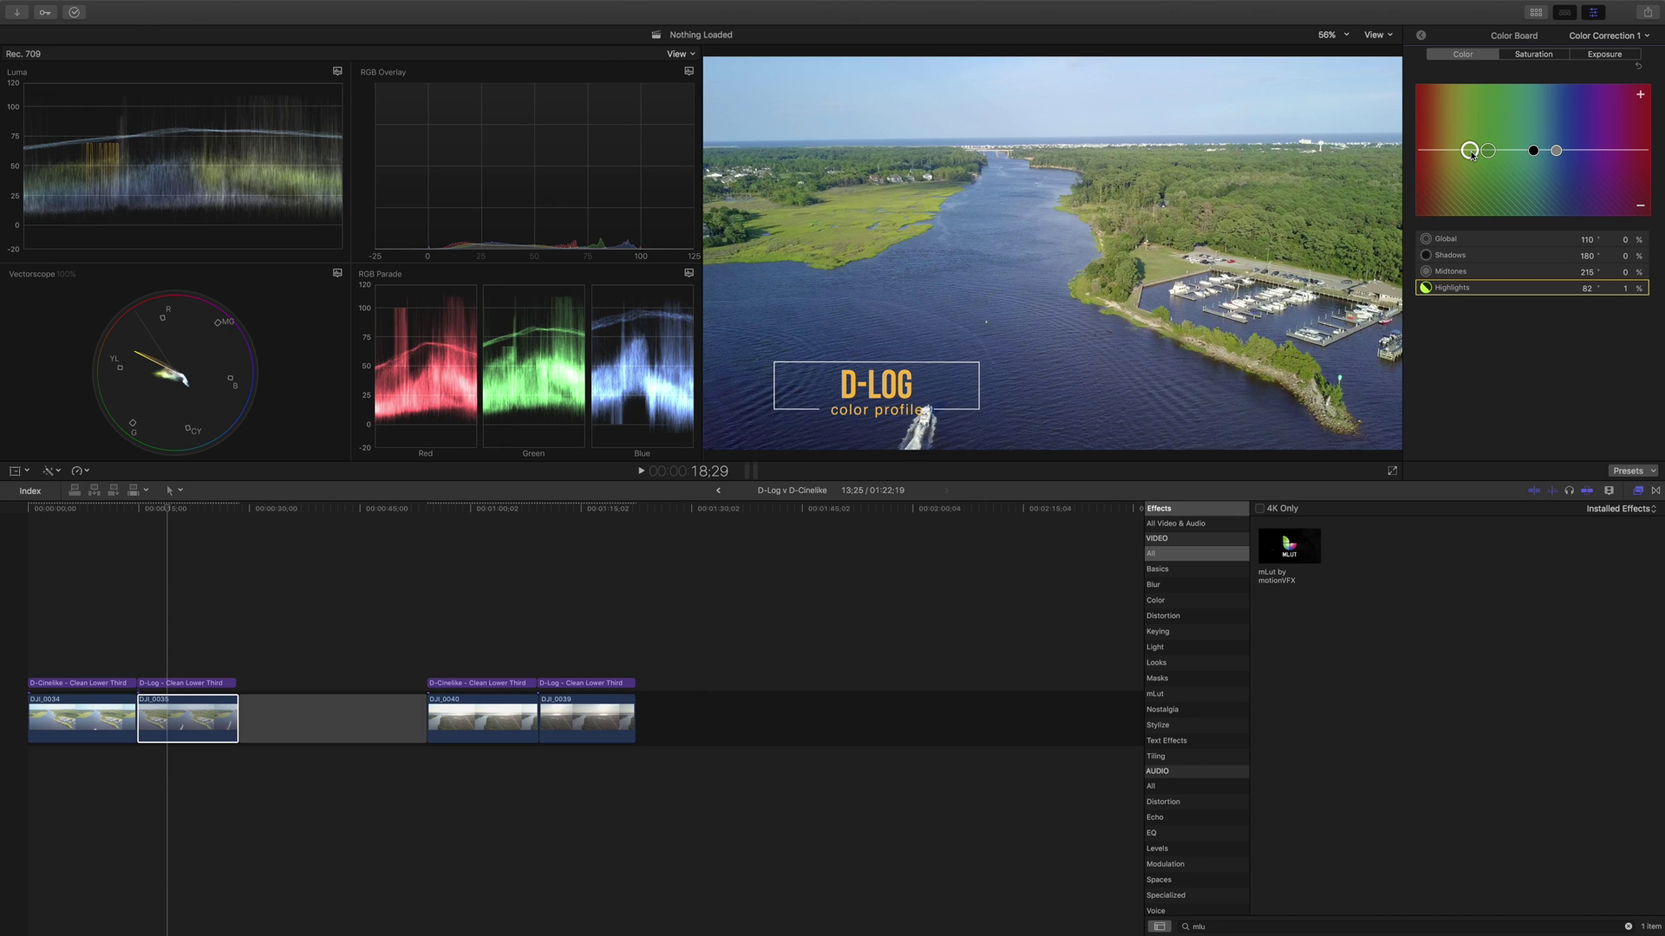
click(1638, 67)
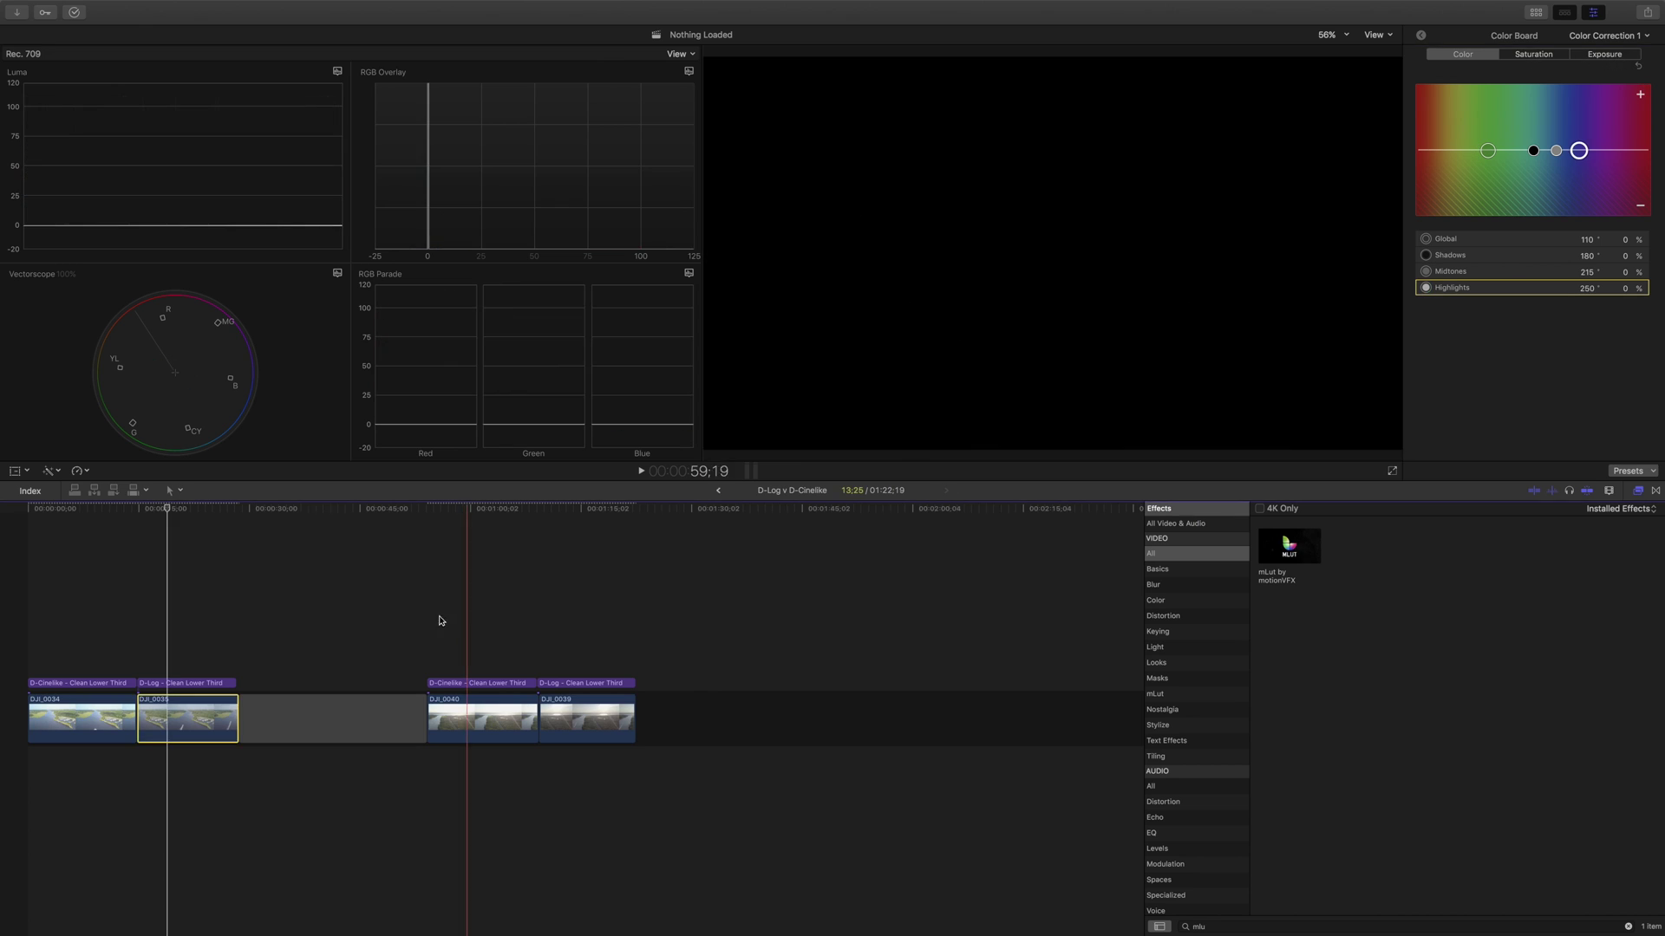
click(91, 511)
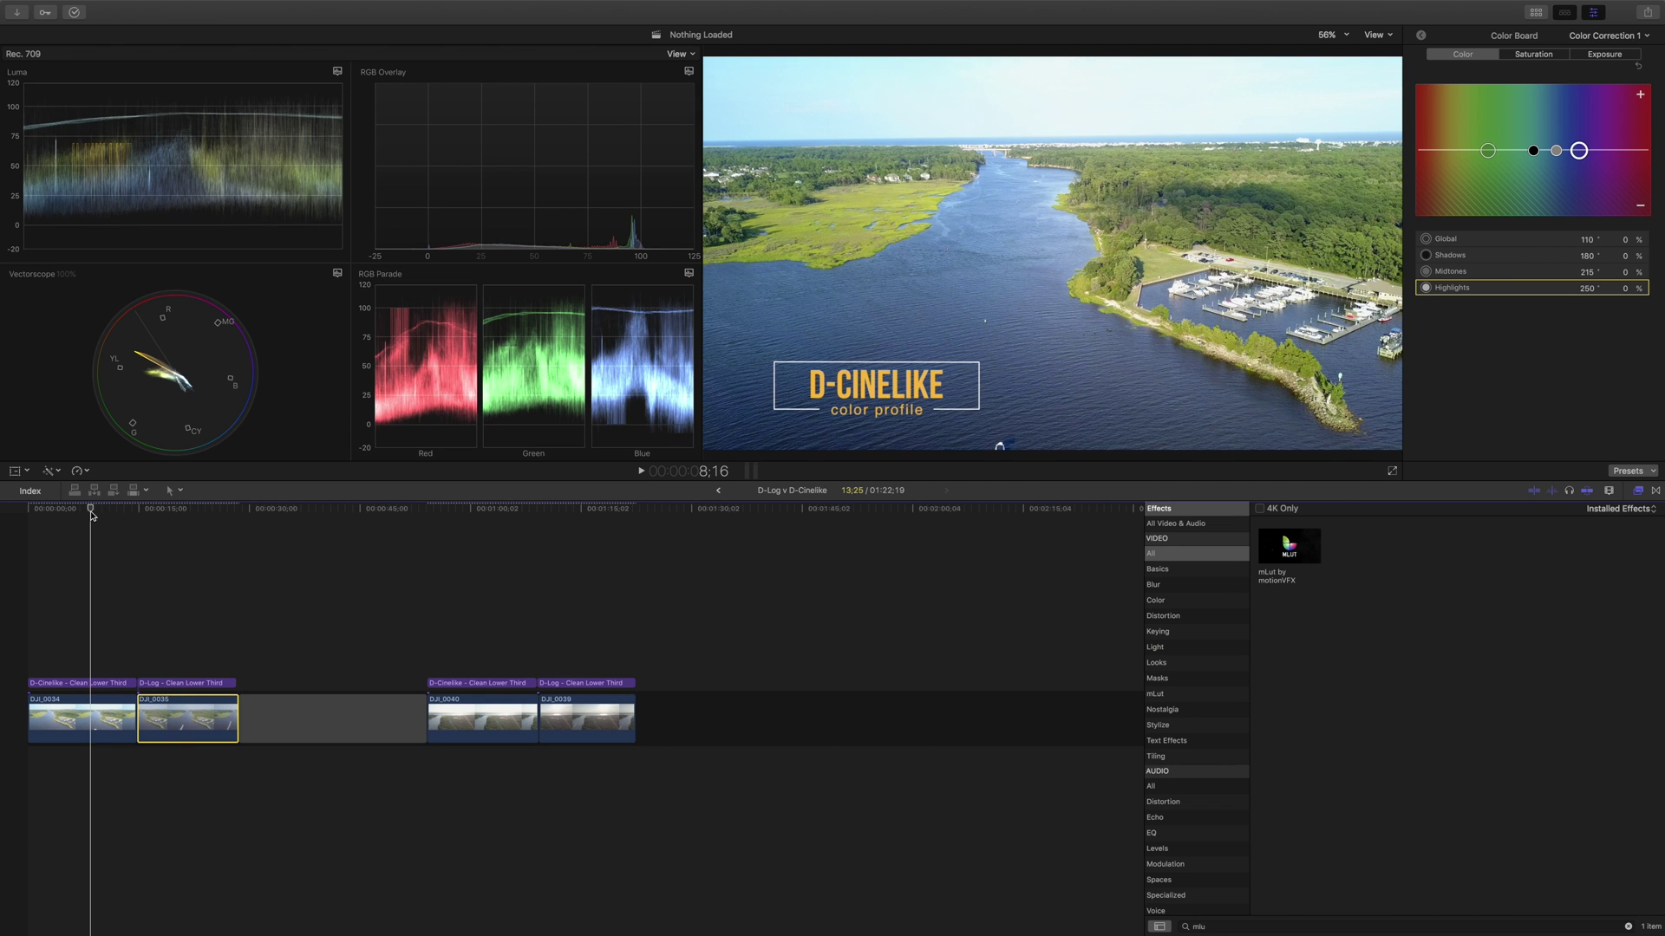
drag(91, 513, 178, 517)
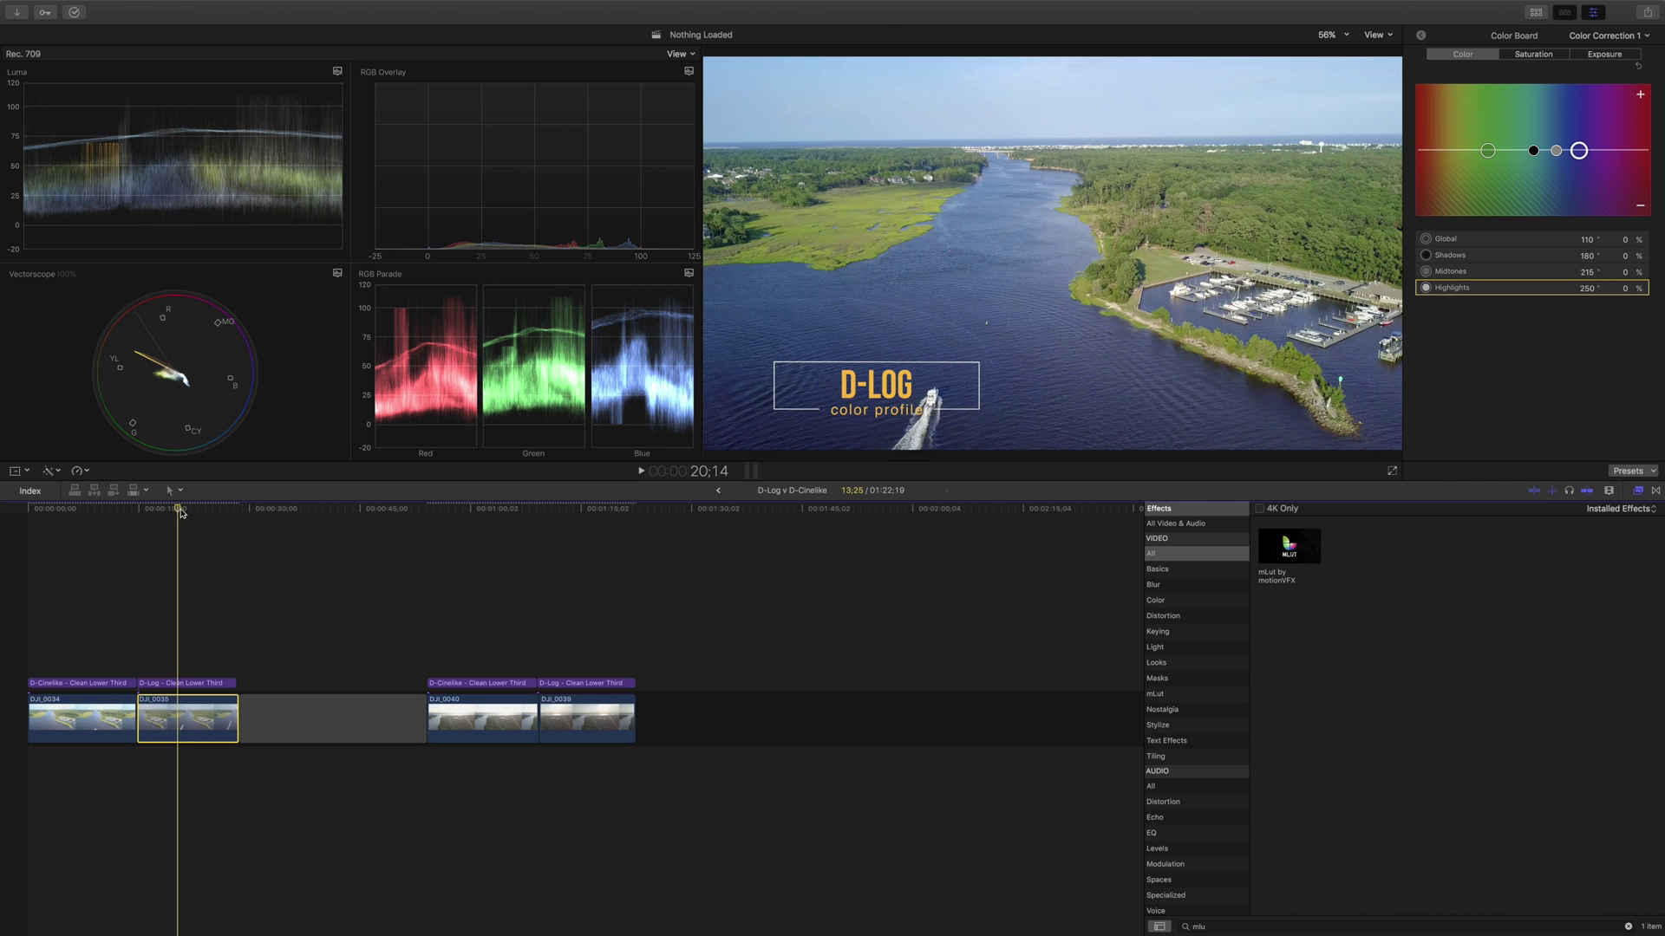
Scrub to the sunset pair, play the D-Log sunset footage, then select D-Cinelike sunset clip DJI_0040
drag(179, 512, 493, 553)
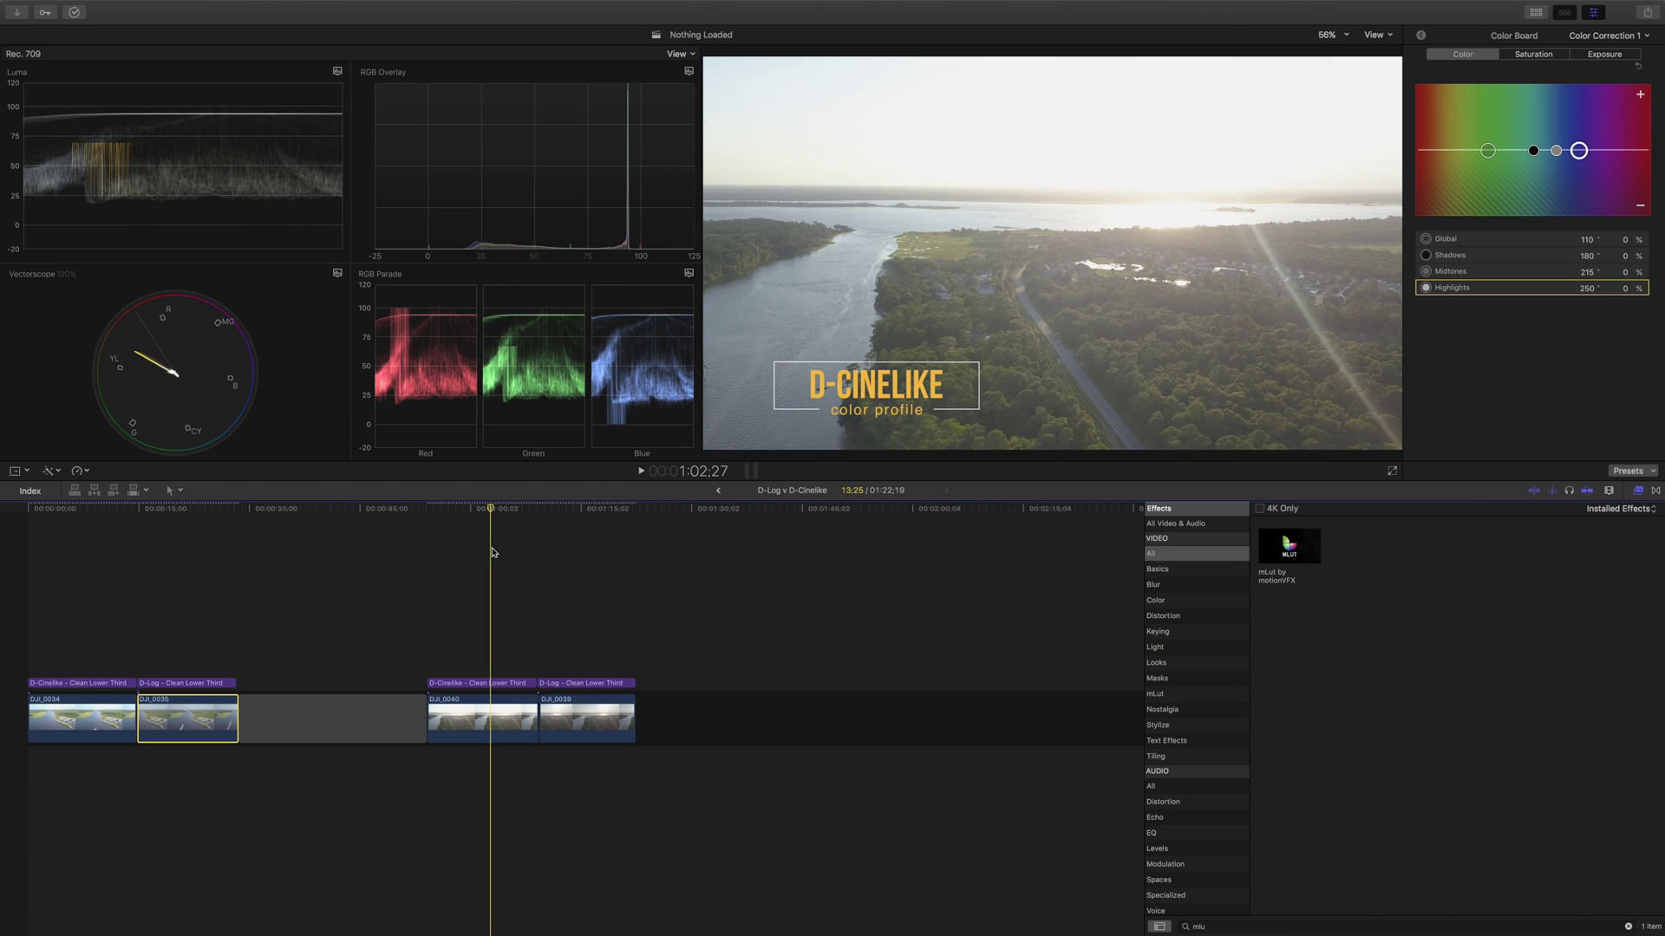
drag(495, 559, 496, 520)
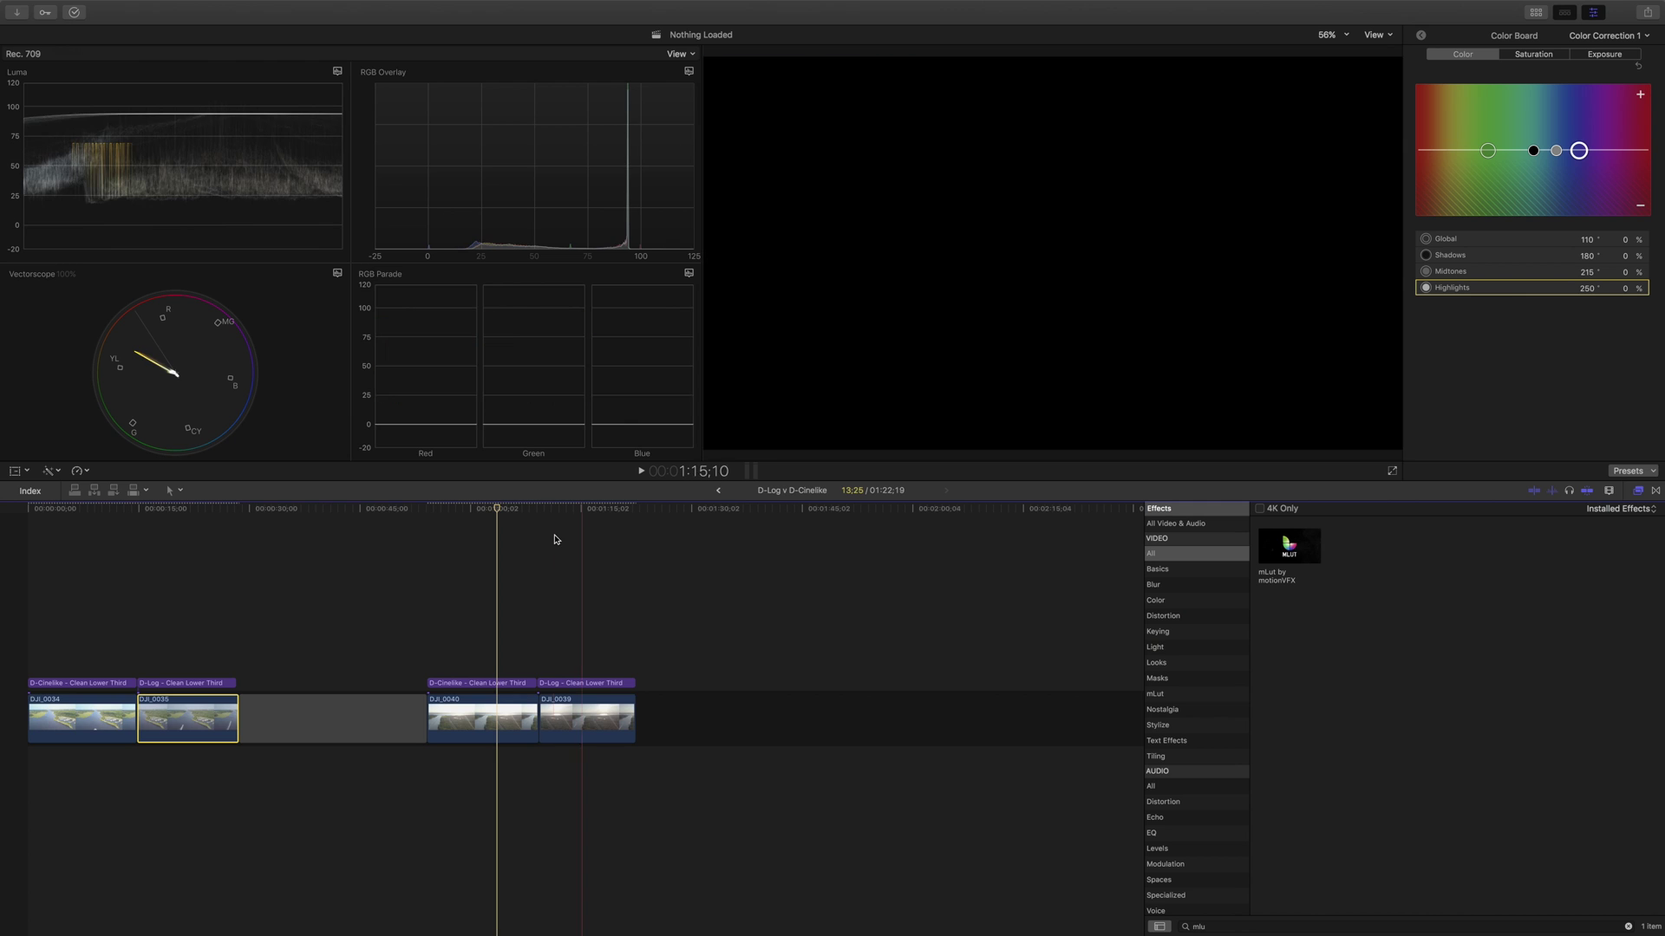
click(521, 509)
click(569, 510)
key(space)
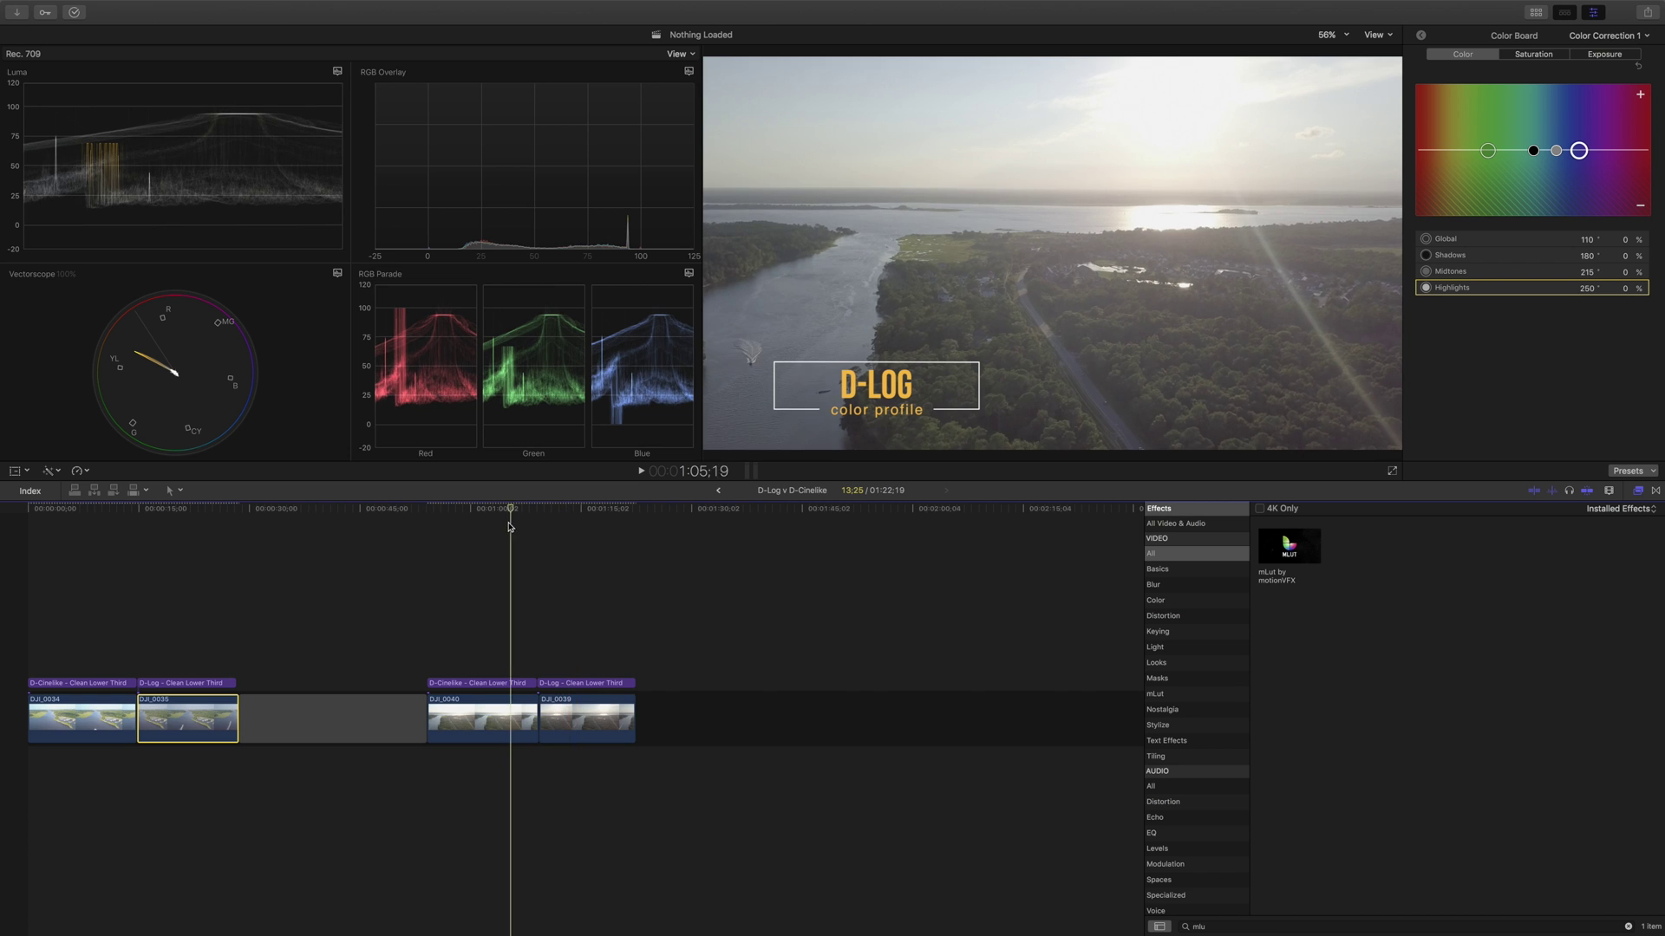
click(488, 657)
click(506, 713)
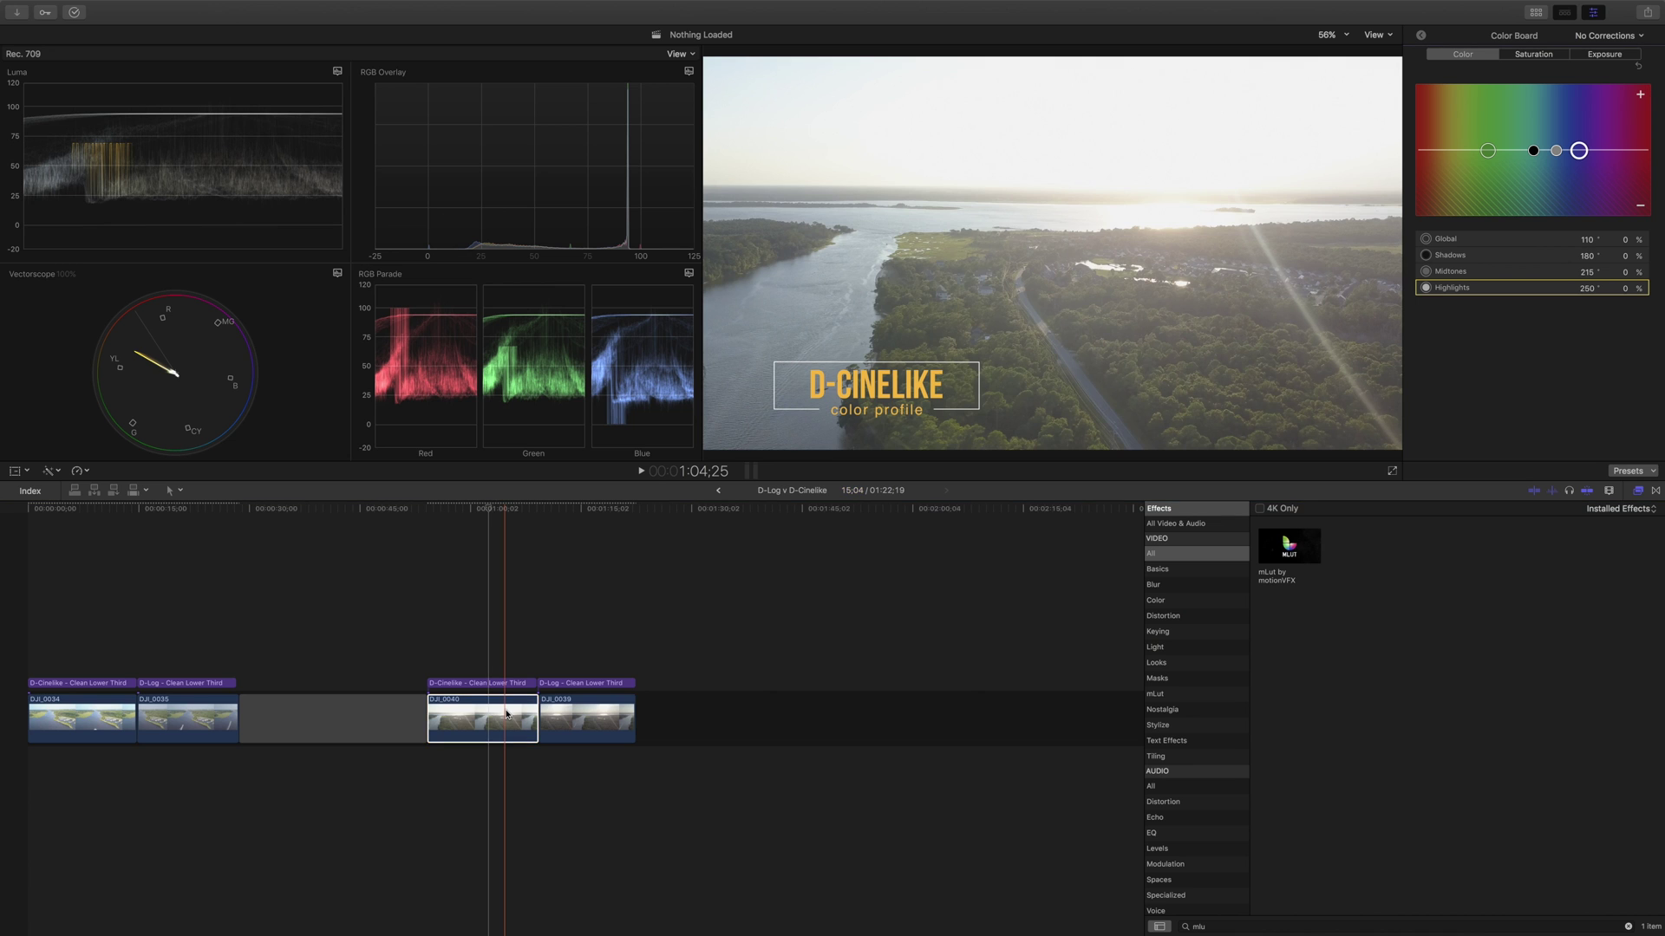
Raise DJI_0040's Highlights to 4%, darken Midtones and Shadows, and boost Global saturation to 20%
click(1612, 58)
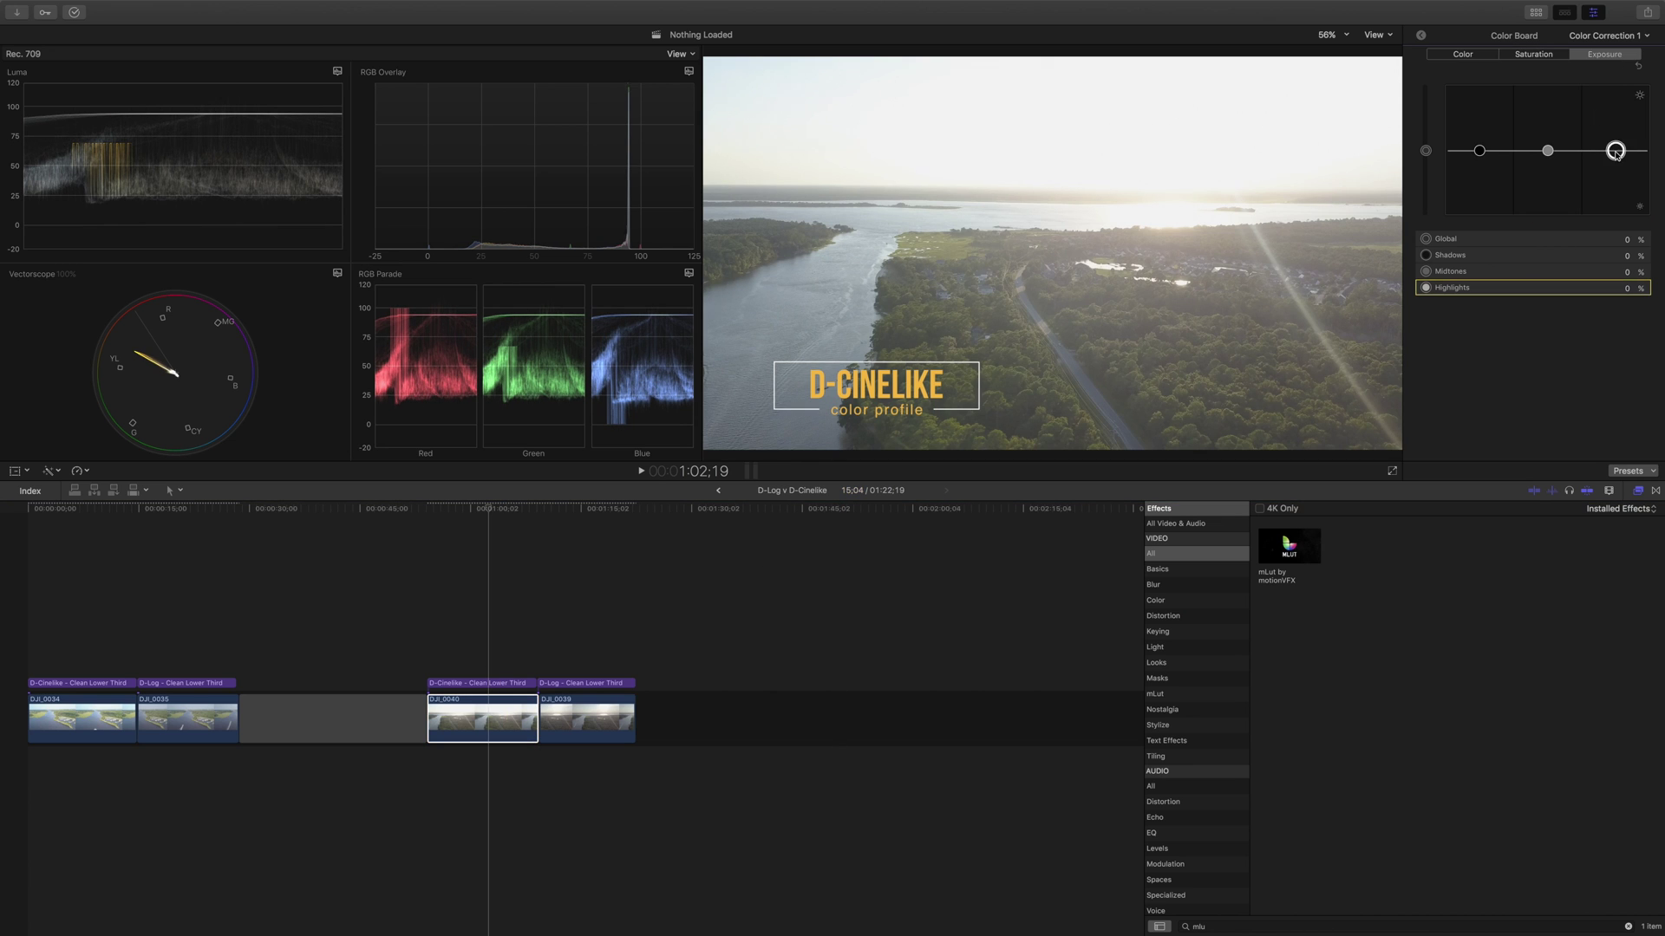
drag(1615, 150, 1480, 160)
click(1479, 150)
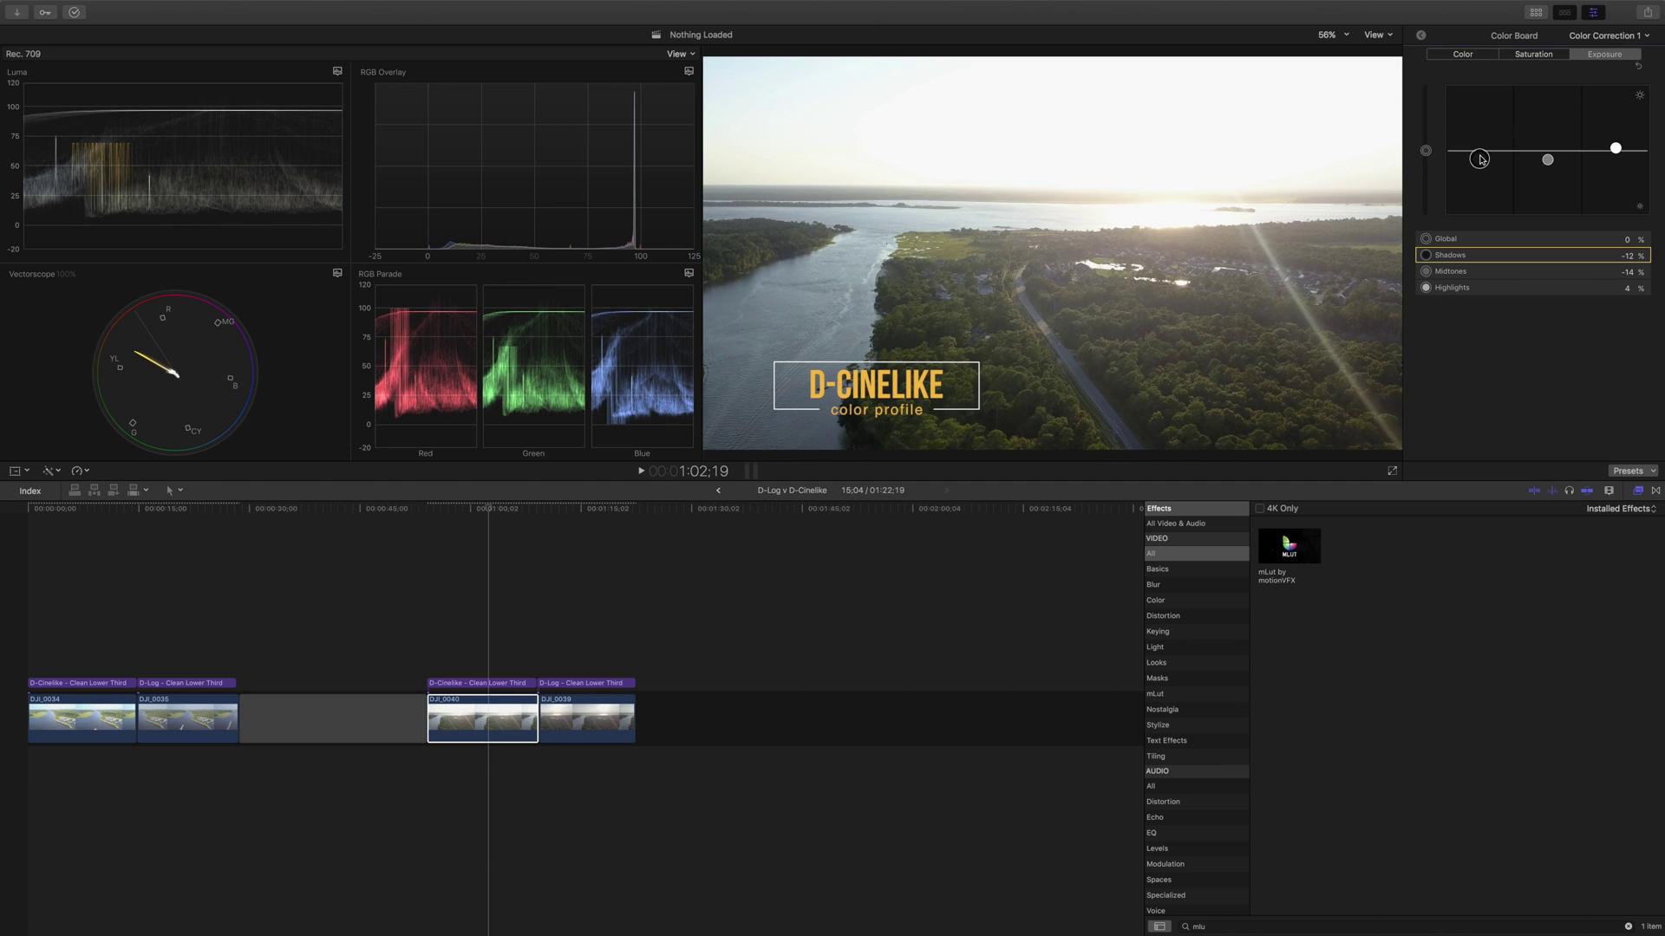
click(1533, 54)
drag(1427, 152, 1432, 139)
Toggle Color Correction 1 off and on twice to compare, leaving it on
click(1421, 37)
click(1416, 76)
click(1416, 76)
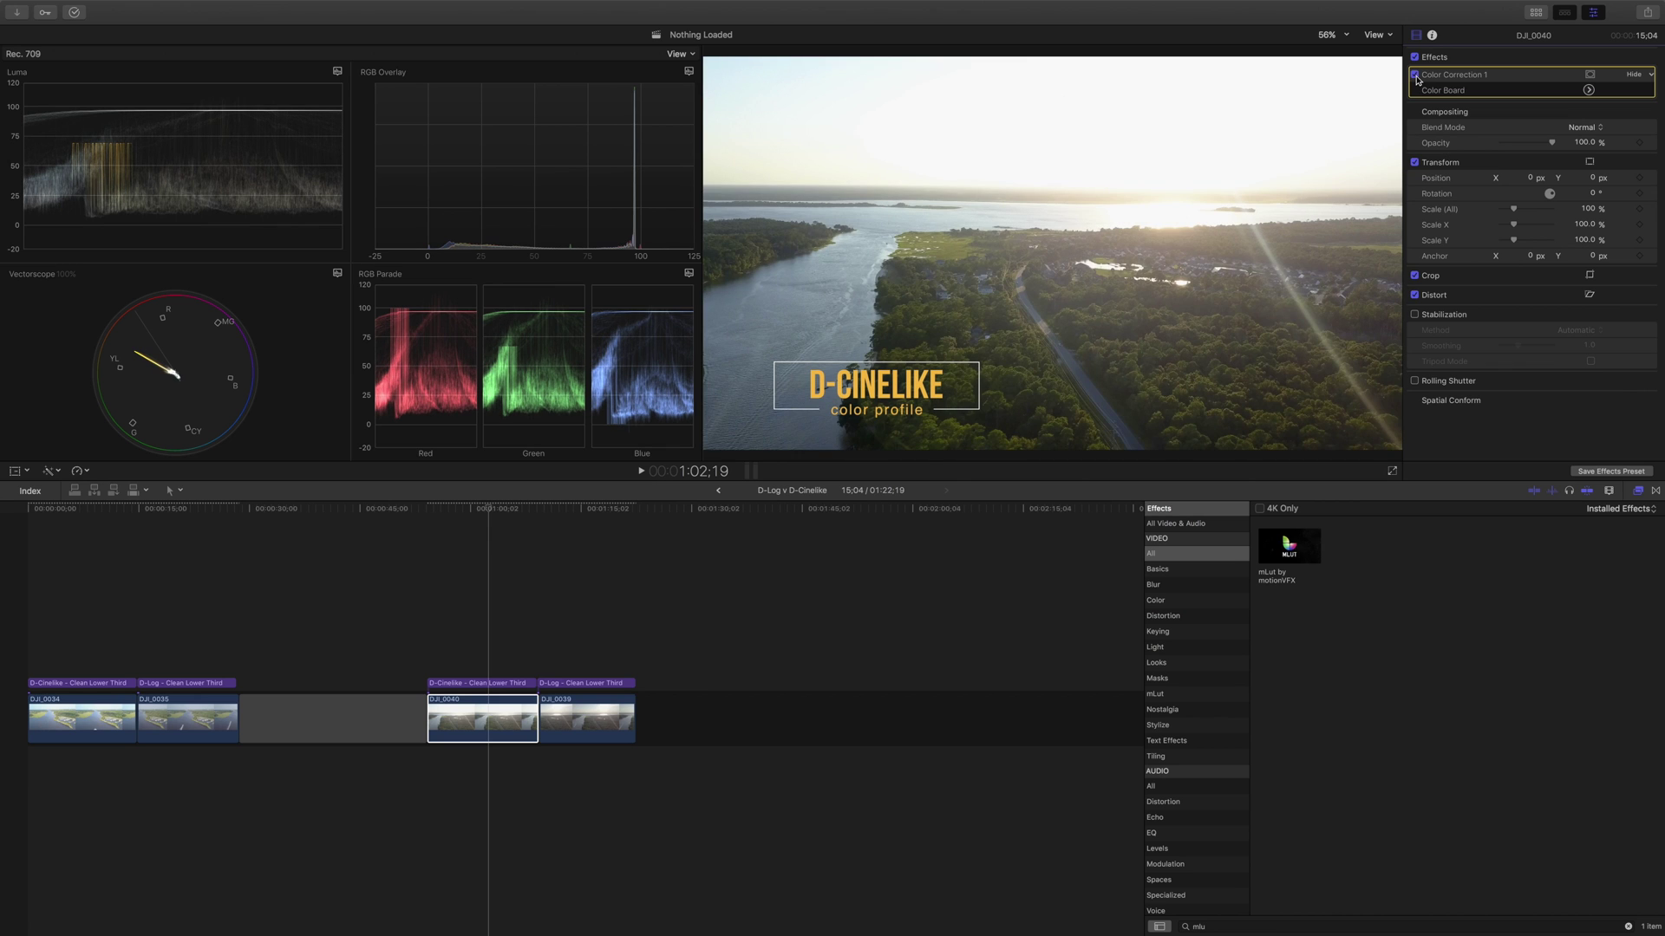
click(1416, 76)
click(1415, 76)
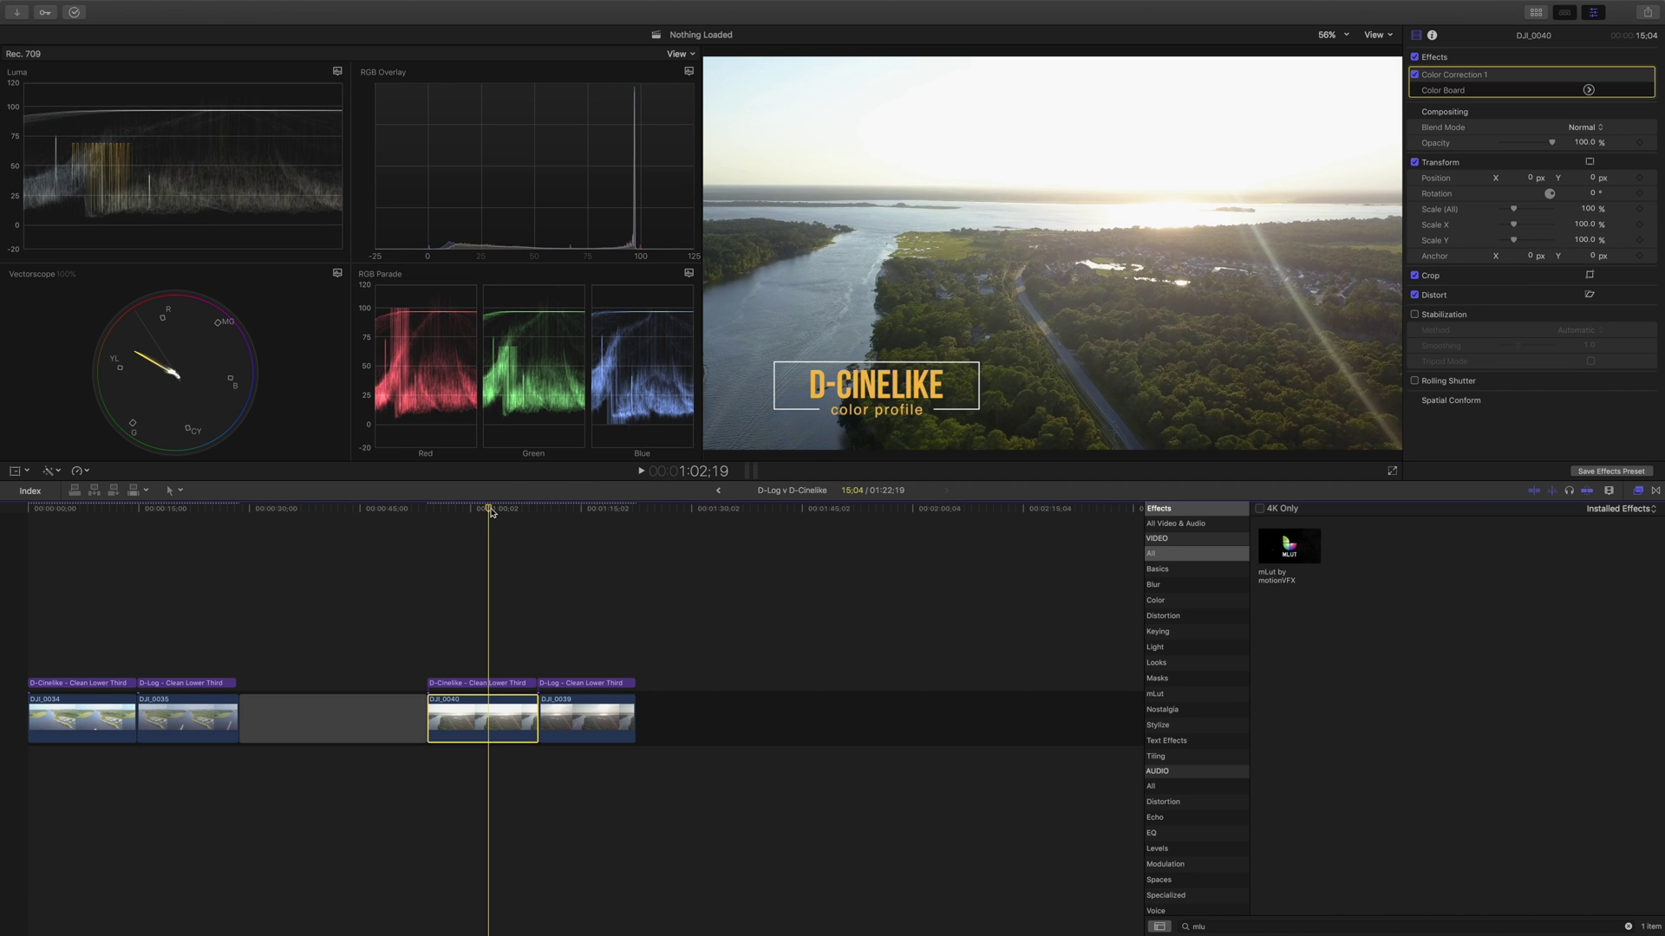
On clip DJI_0039, raise Color Board highlights saturation and brighten highlights exposure
click(564, 508)
click(605, 720)
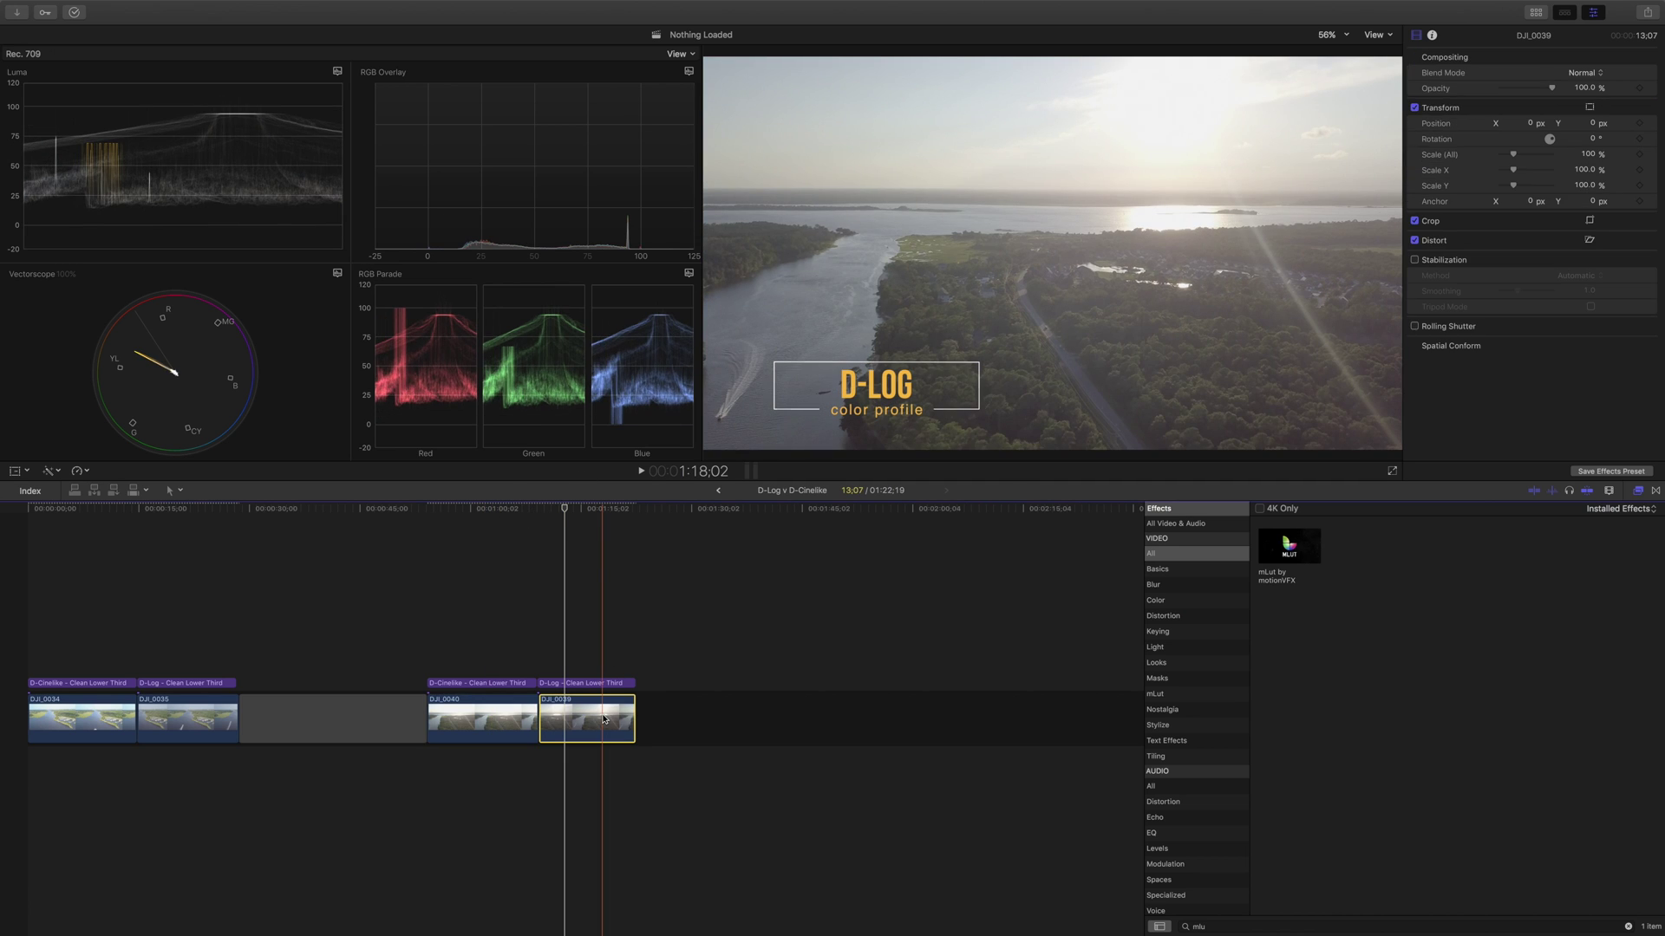
key(super+6)
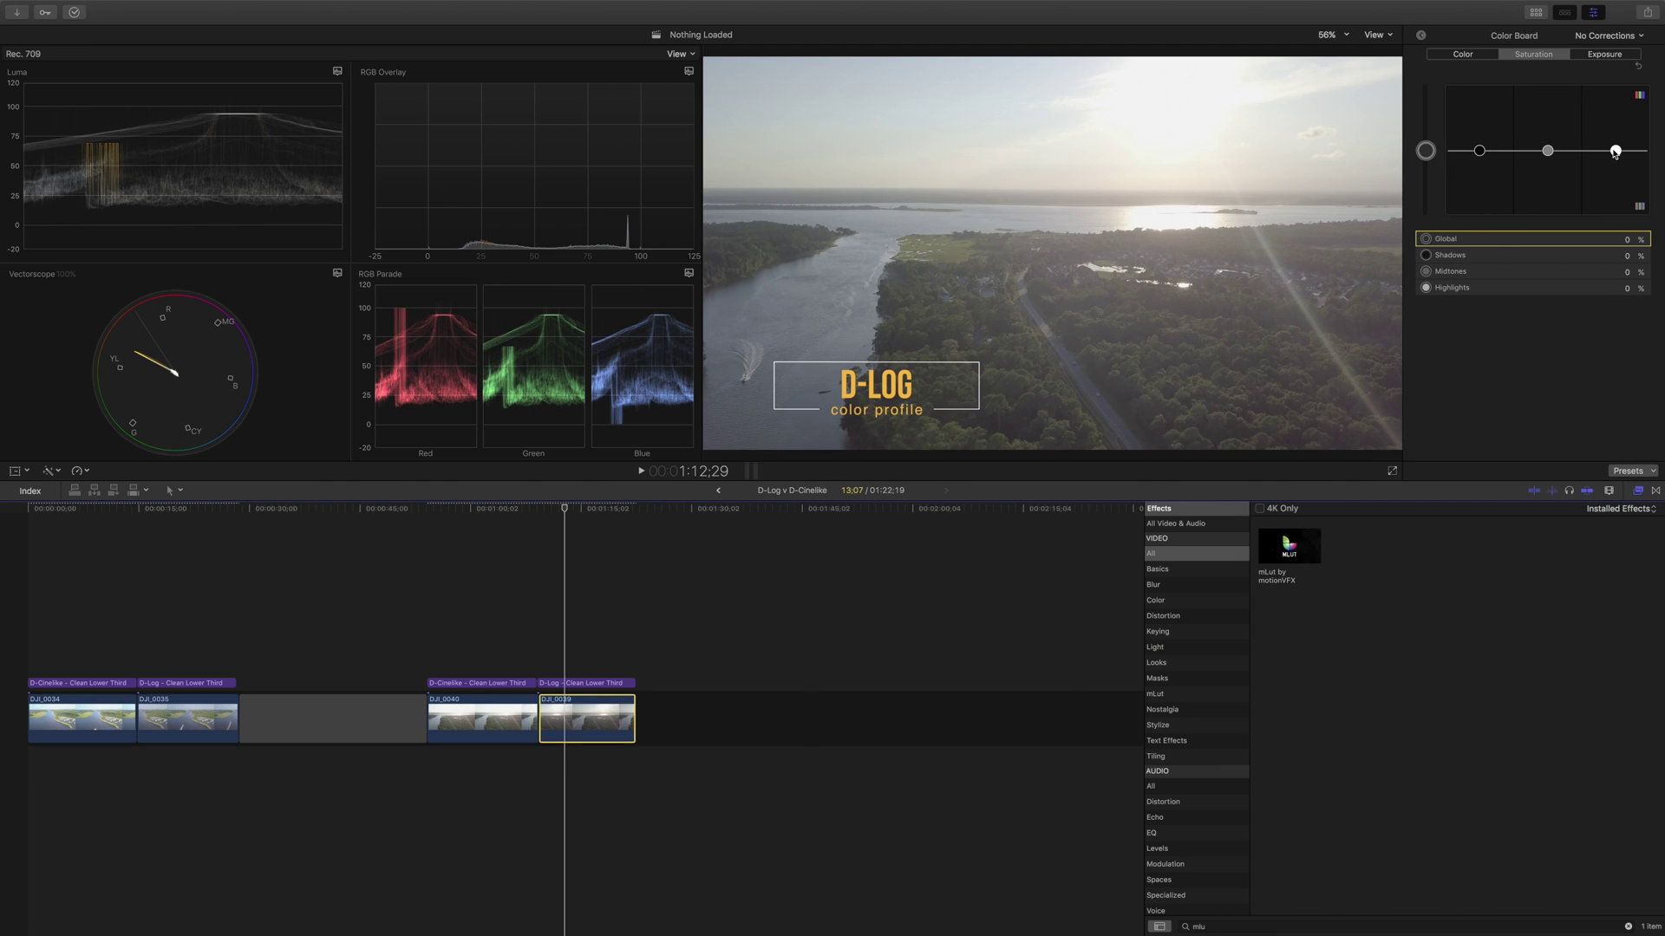
drag(1615, 150, 1615, 150)
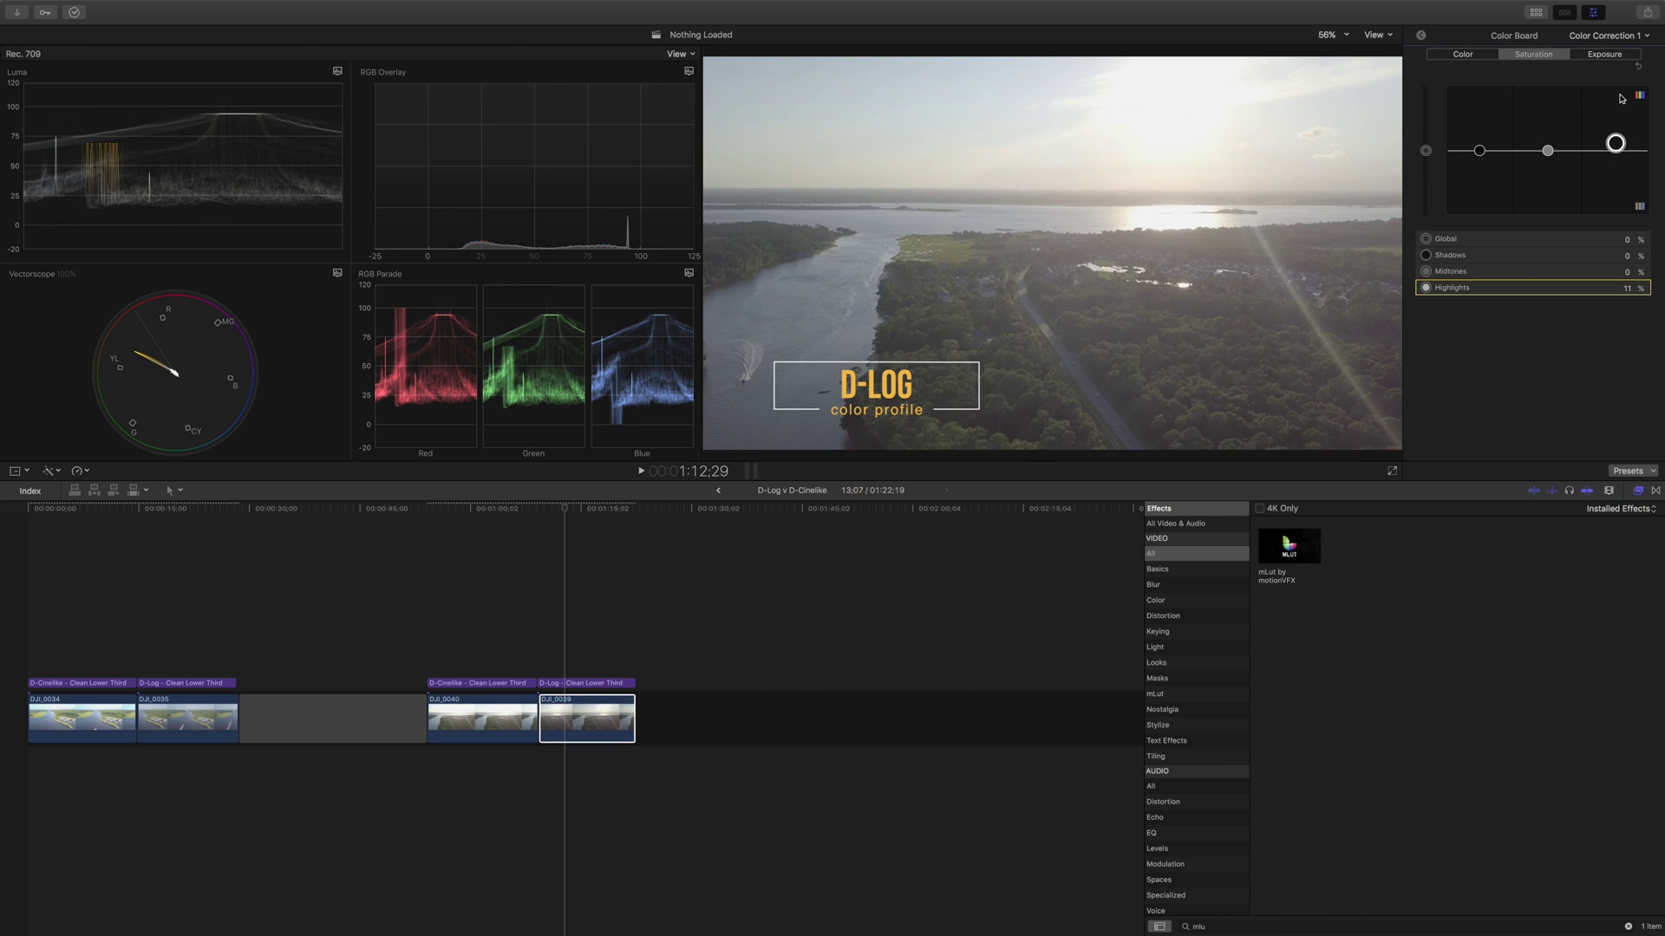
click(1604, 54)
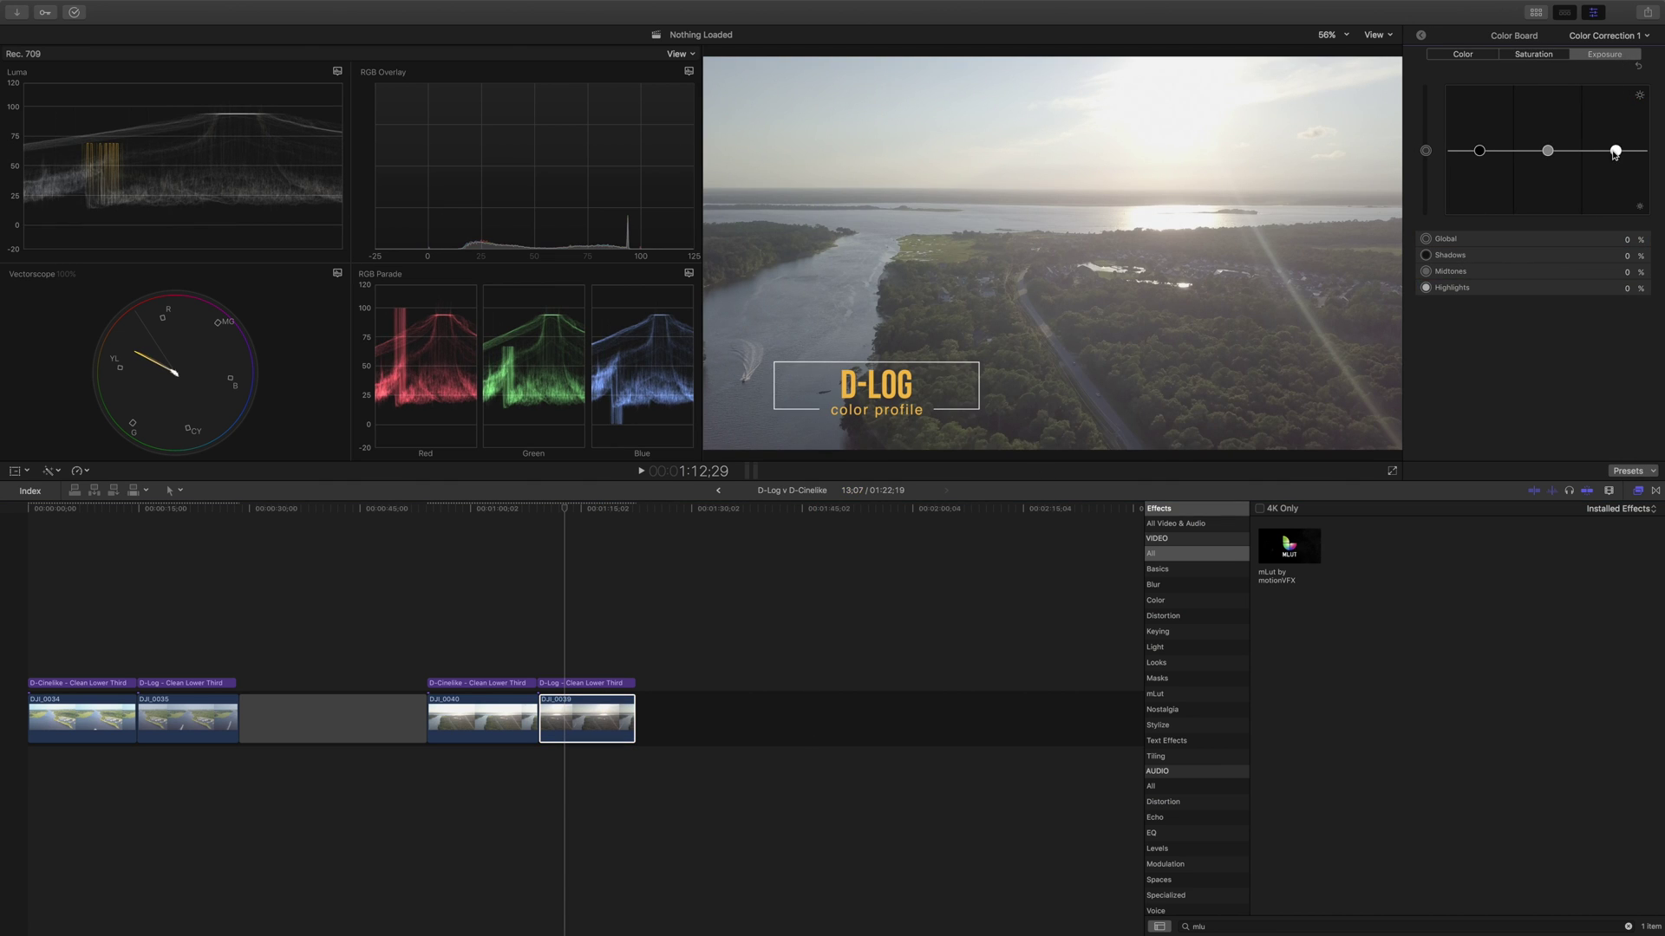
drag(1615, 150, 1432, 113)
Set Global saturation to 60%, then toggle Color Correction 1 off and on to compare
click(1524, 53)
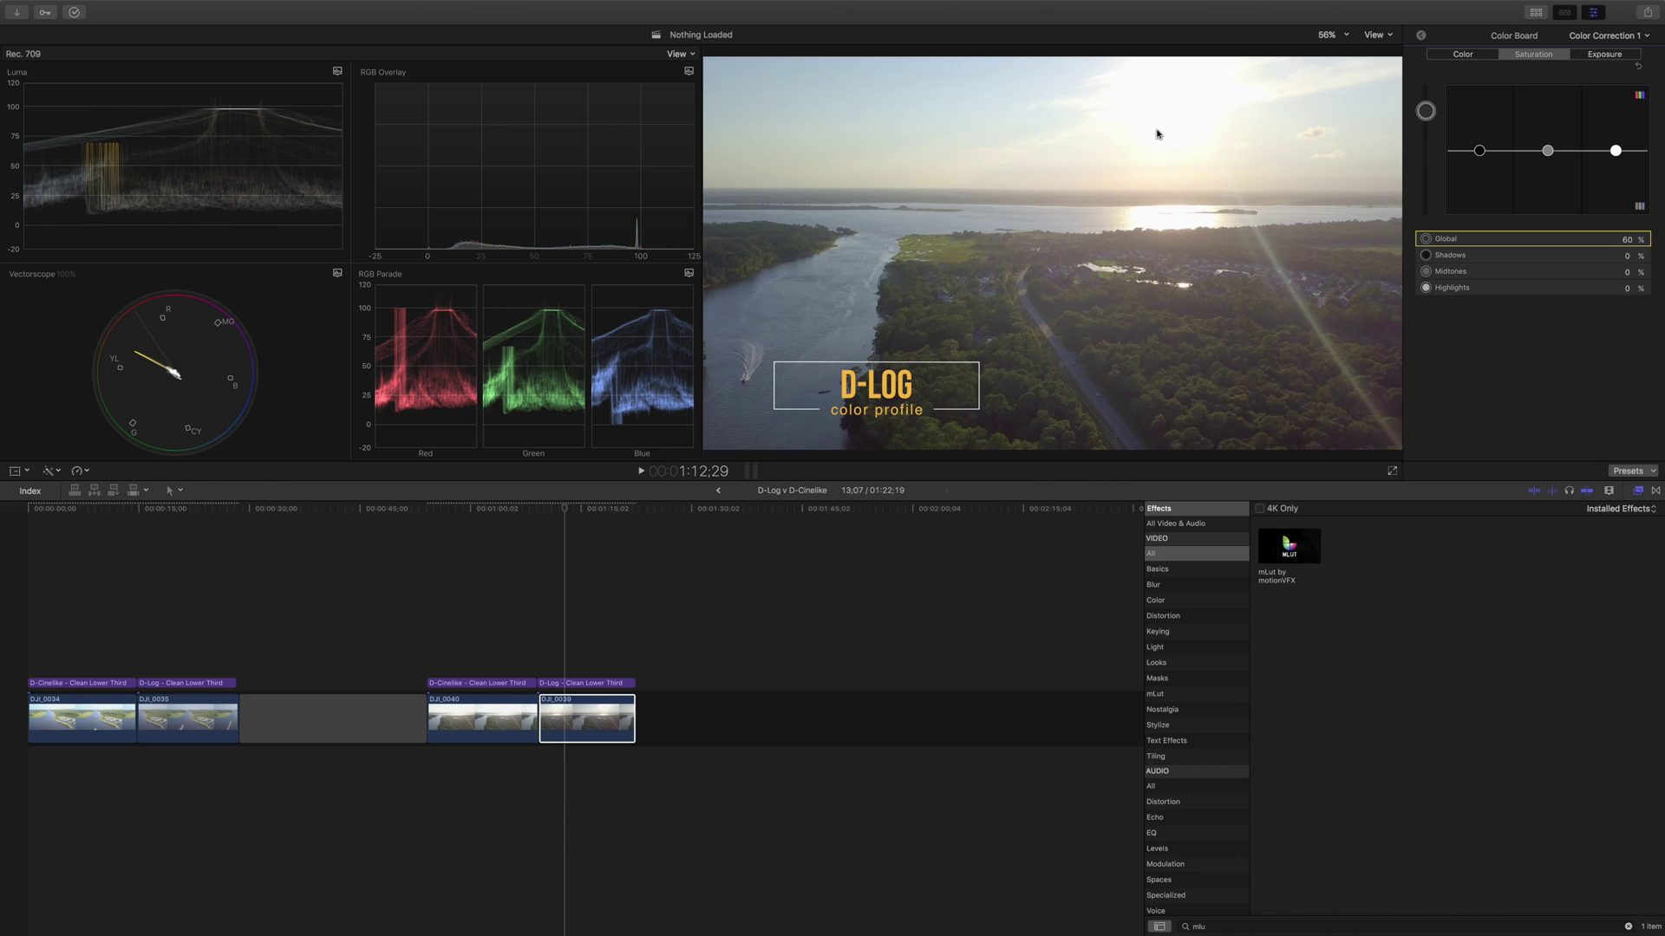
click(1421, 35)
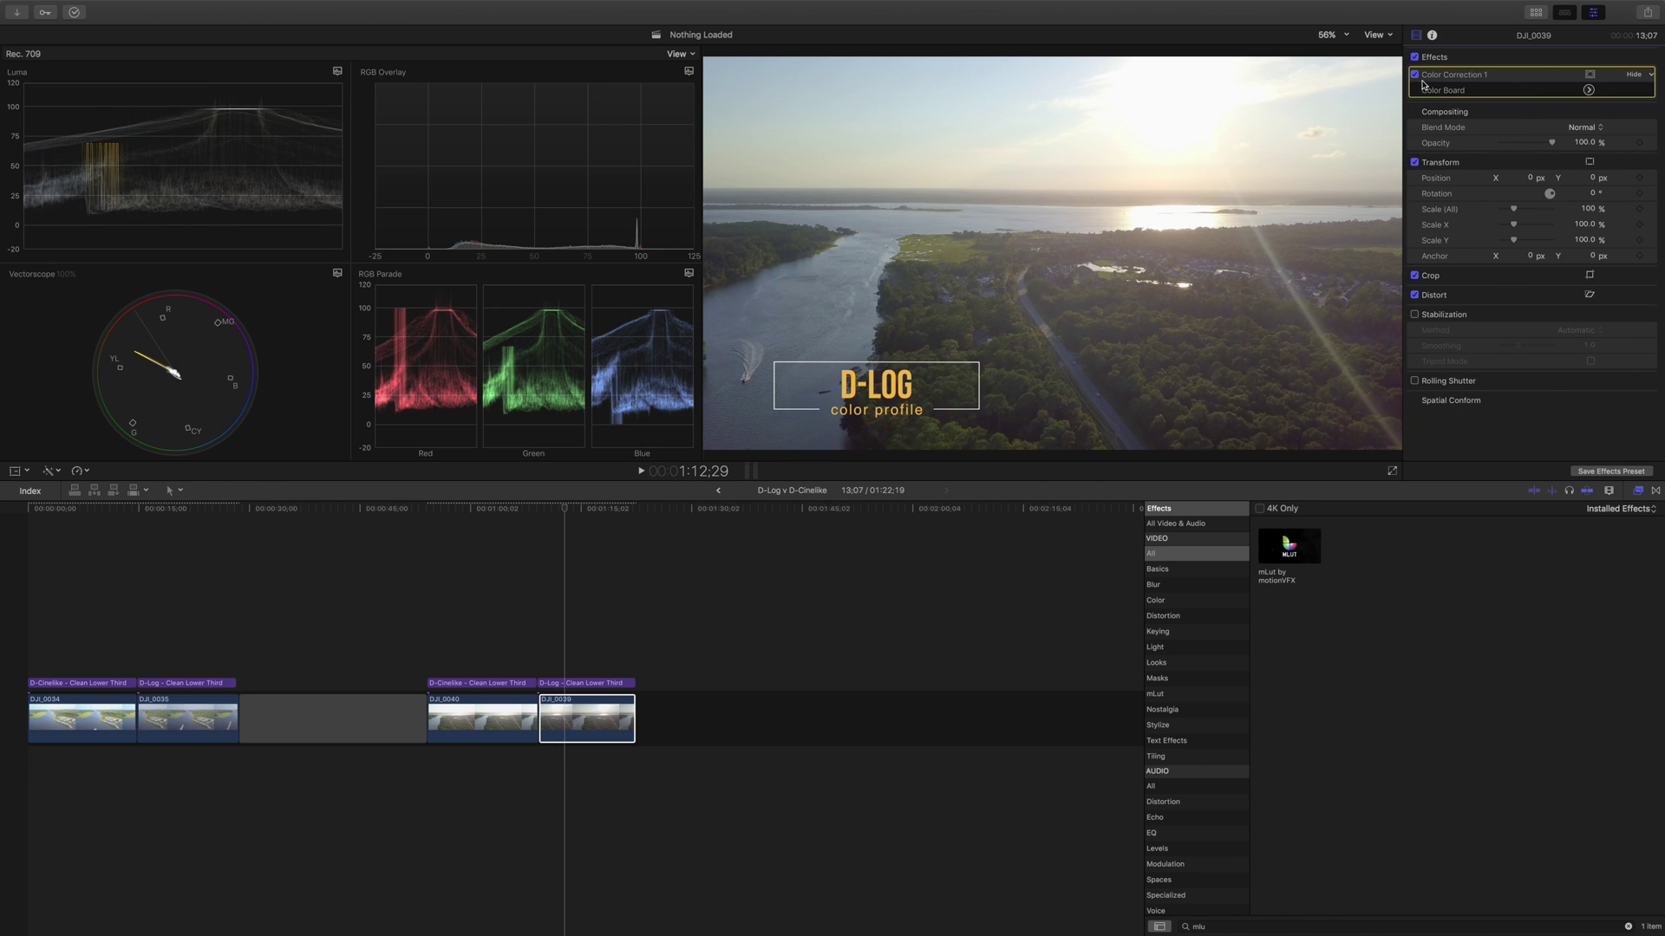
click(1416, 76)
click(1416, 75)
click(1415, 76)
click(1416, 76)
click(1416, 75)
click(1415, 75)
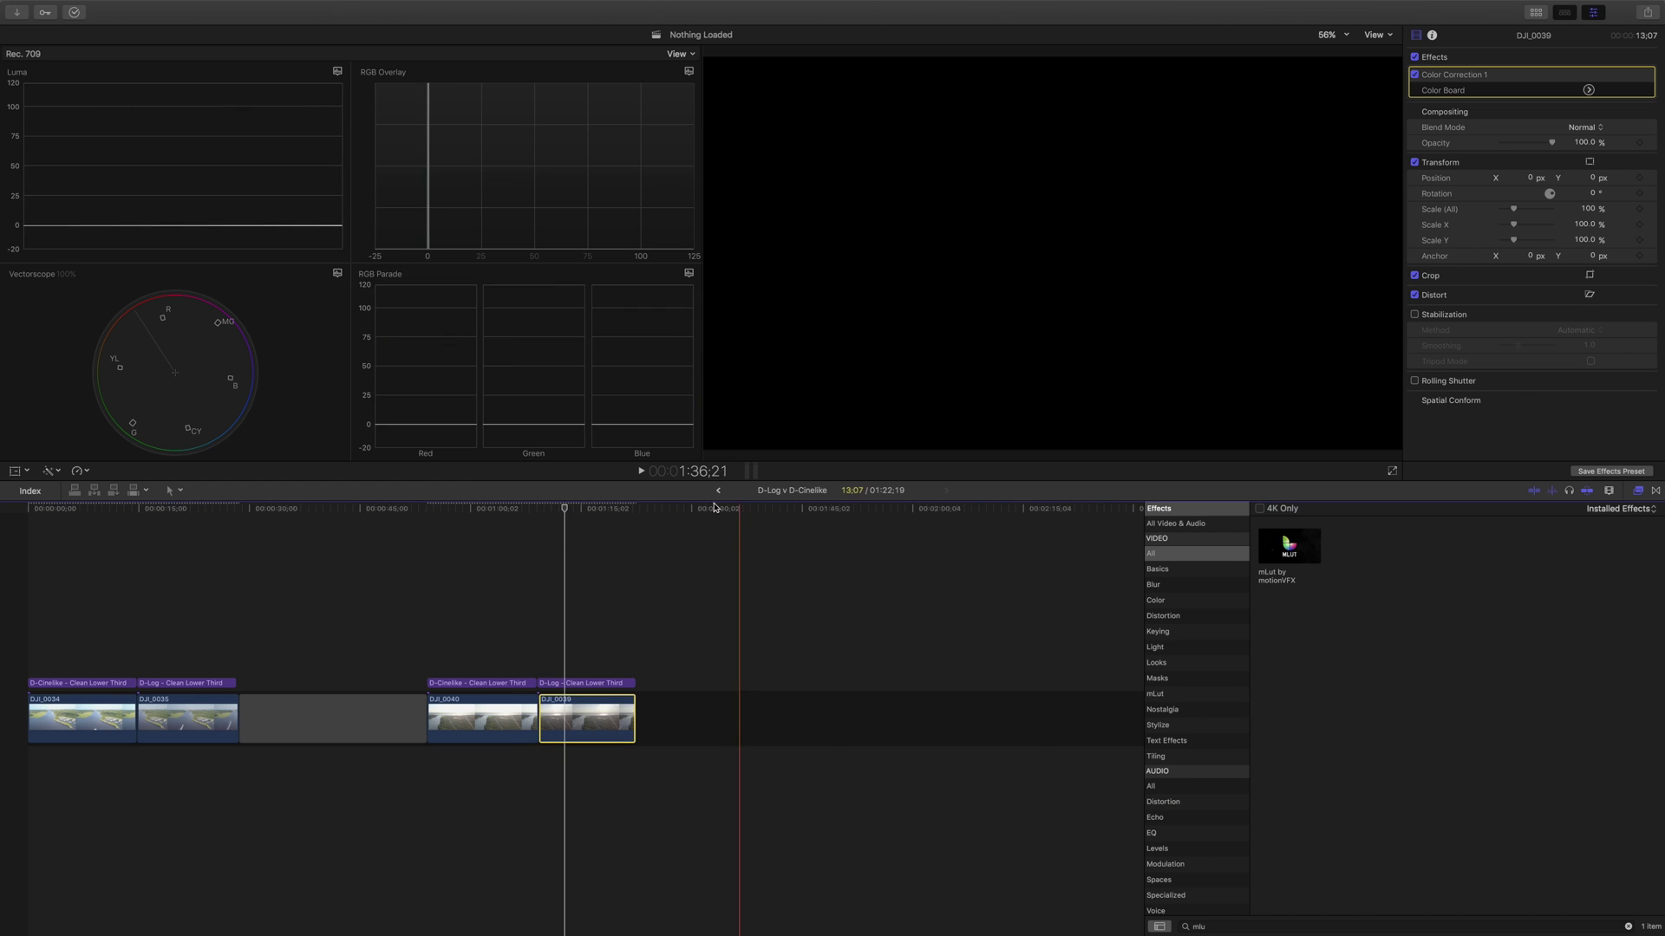
click(564, 512)
drag(564, 511, 494, 512)
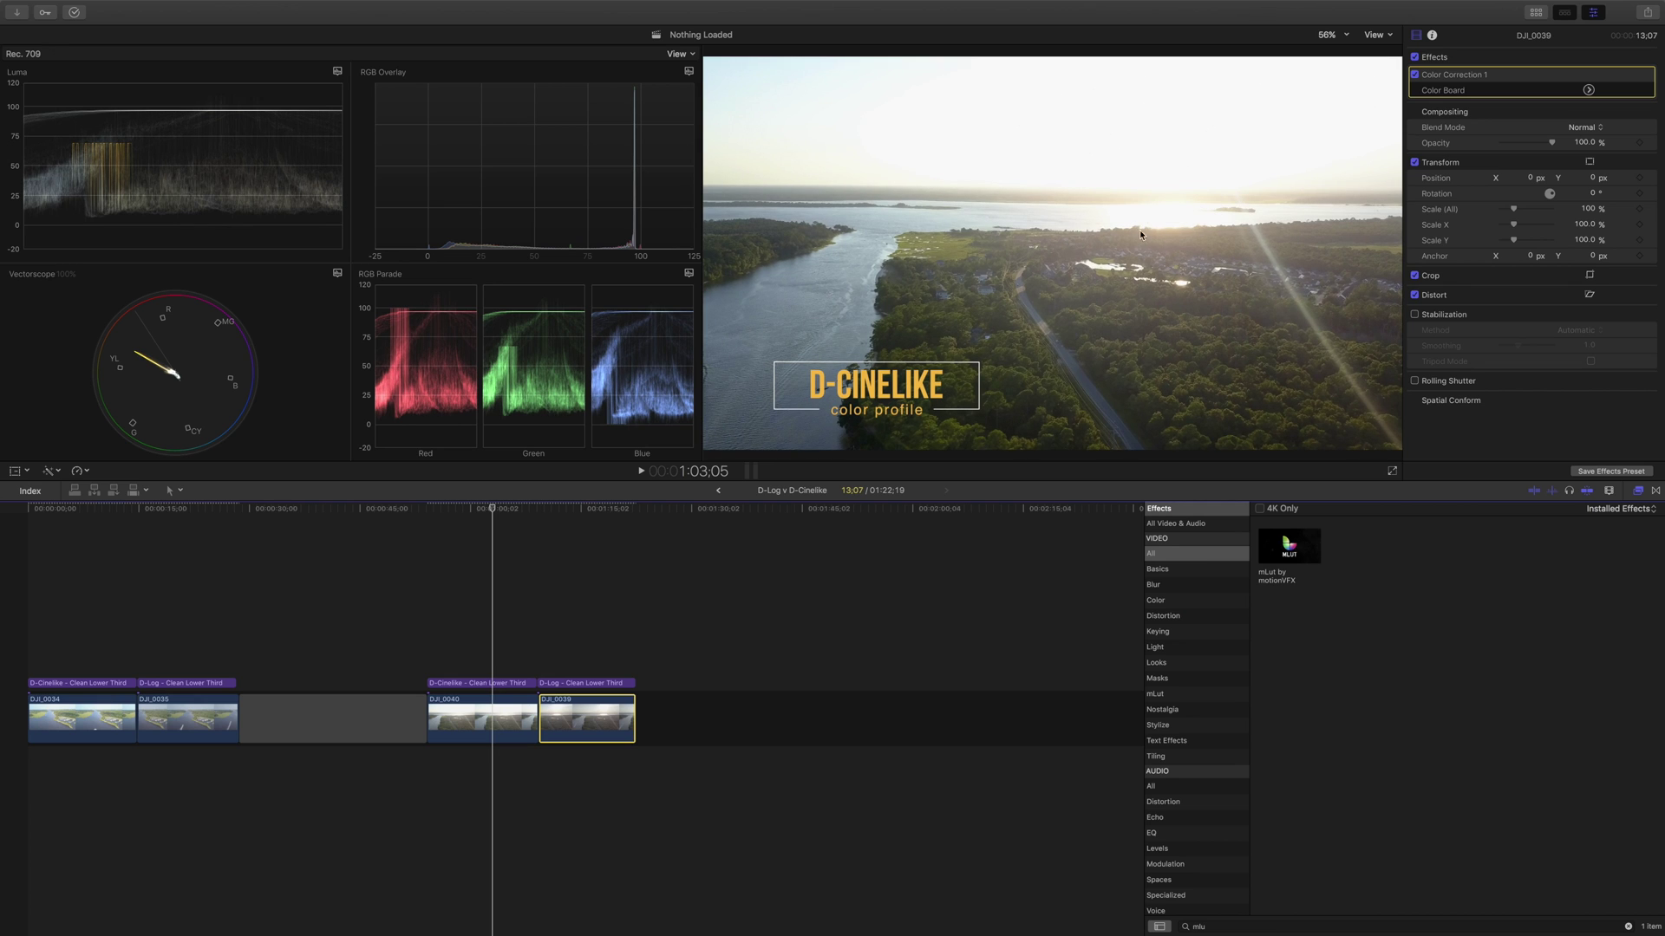
click(491, 510)
drag(491, 510, 596, 519)
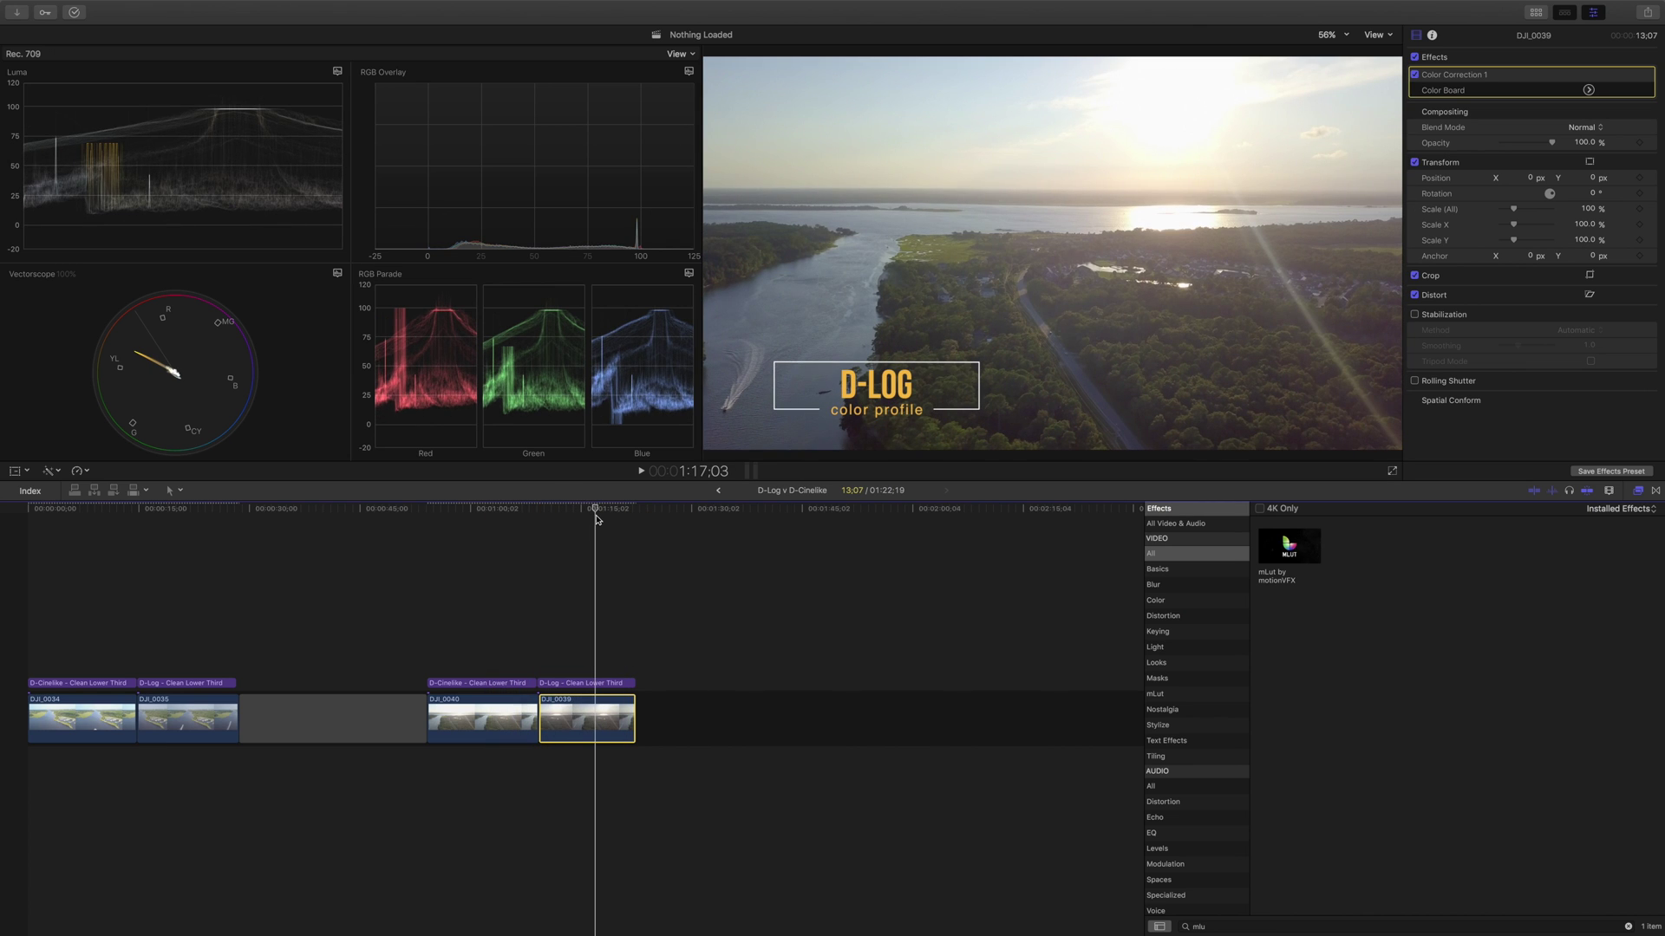